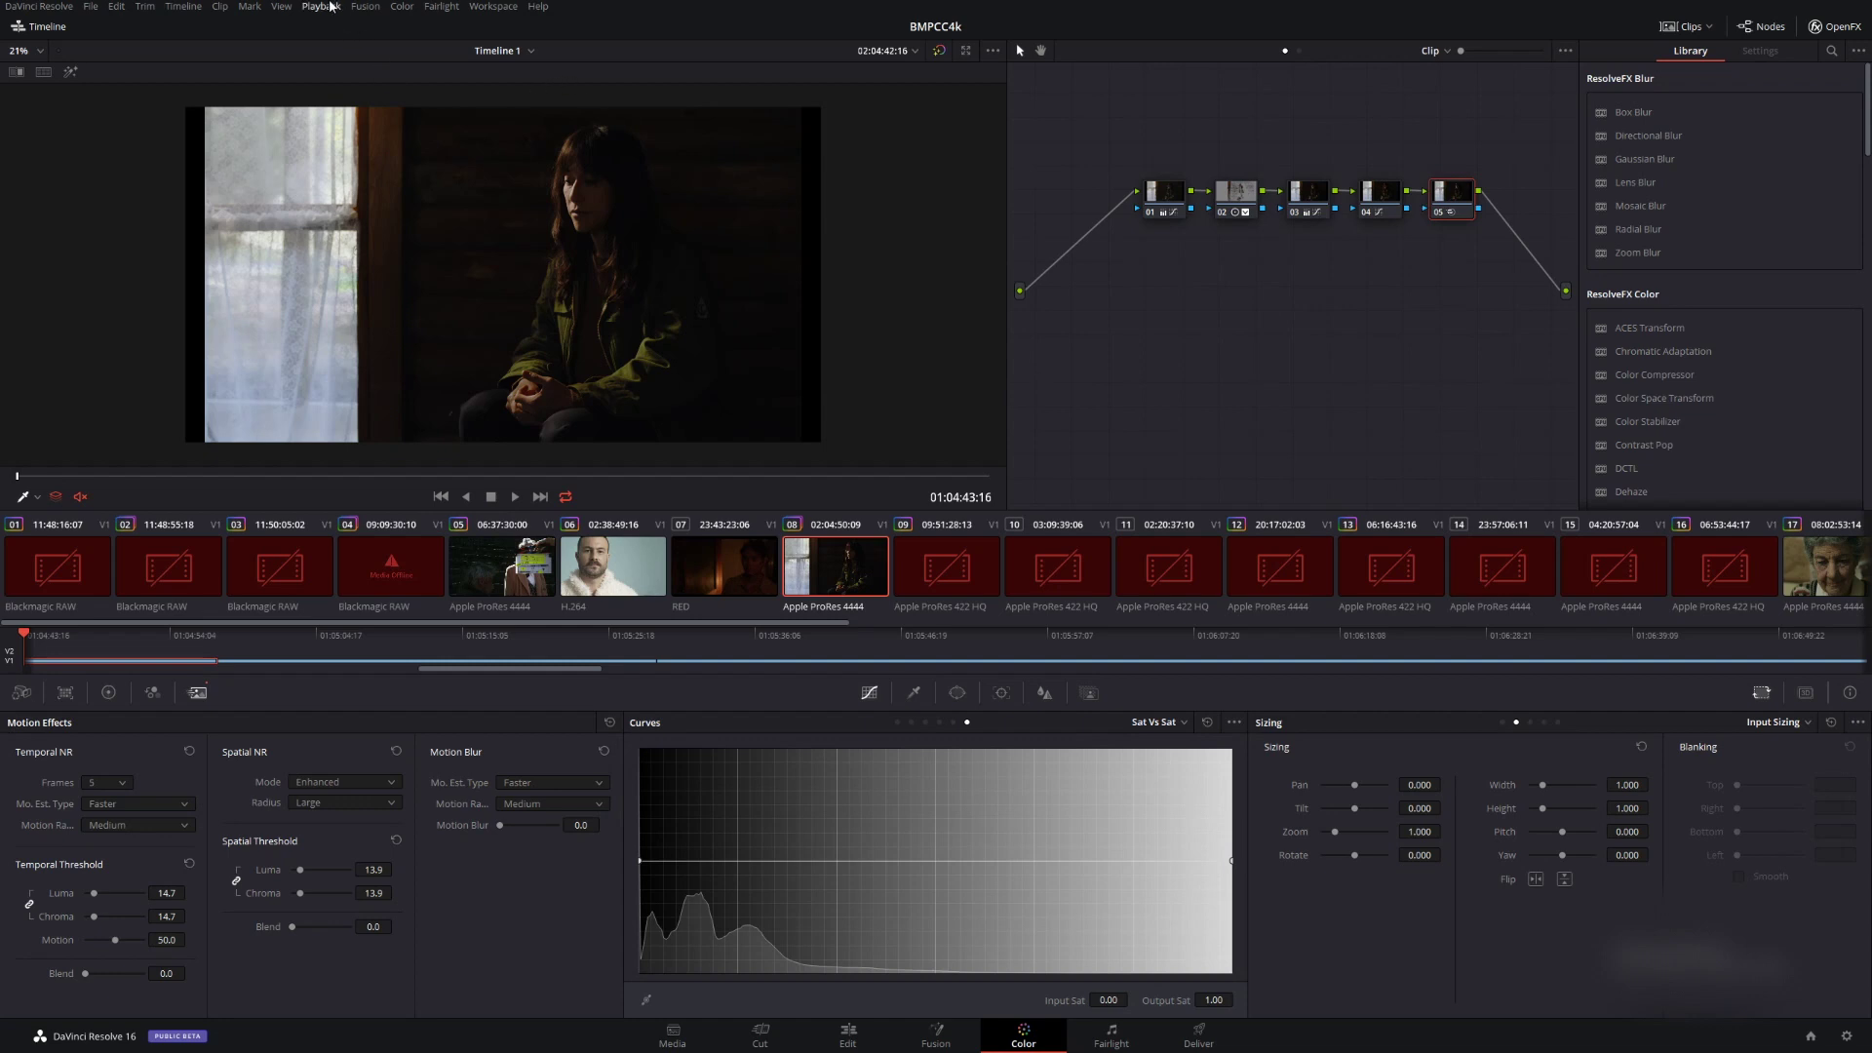
Delete all render cache files through Playback > Delete Render Cache > All.
click(320, 6)
mouse_move(404, 95)
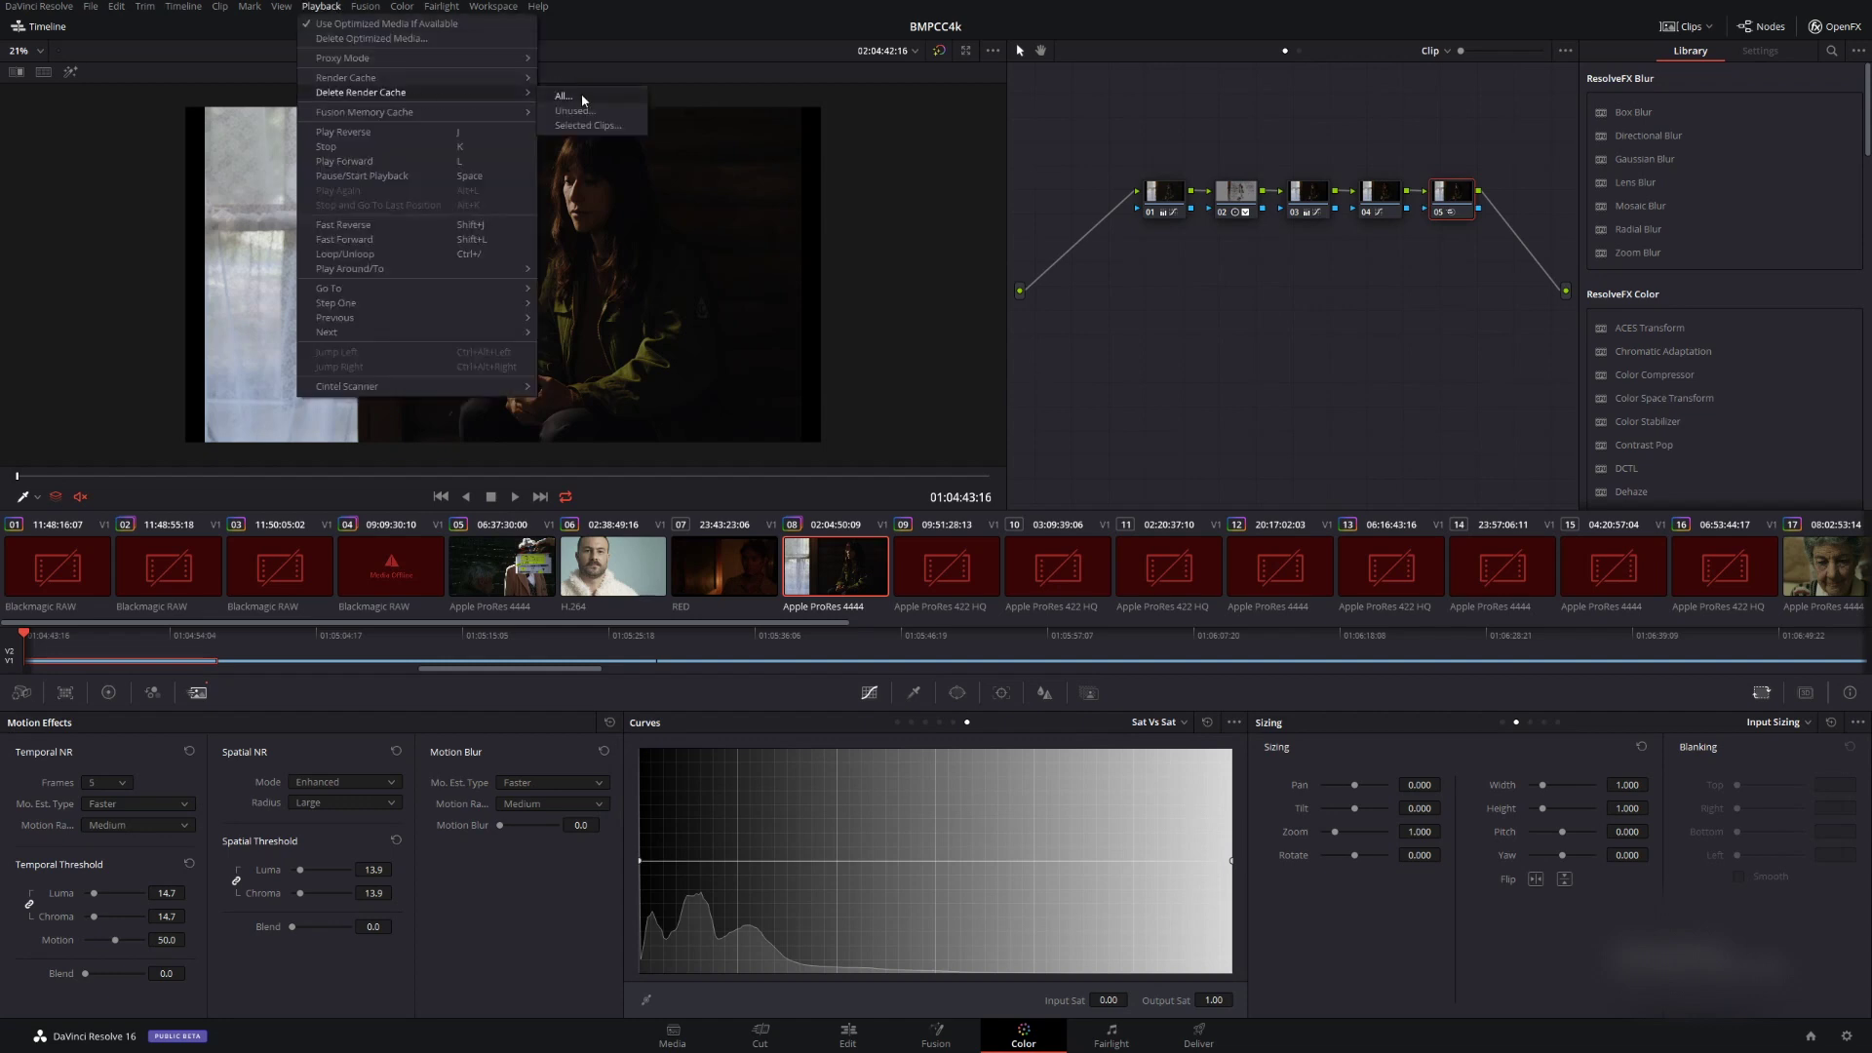
click(1120, 343)
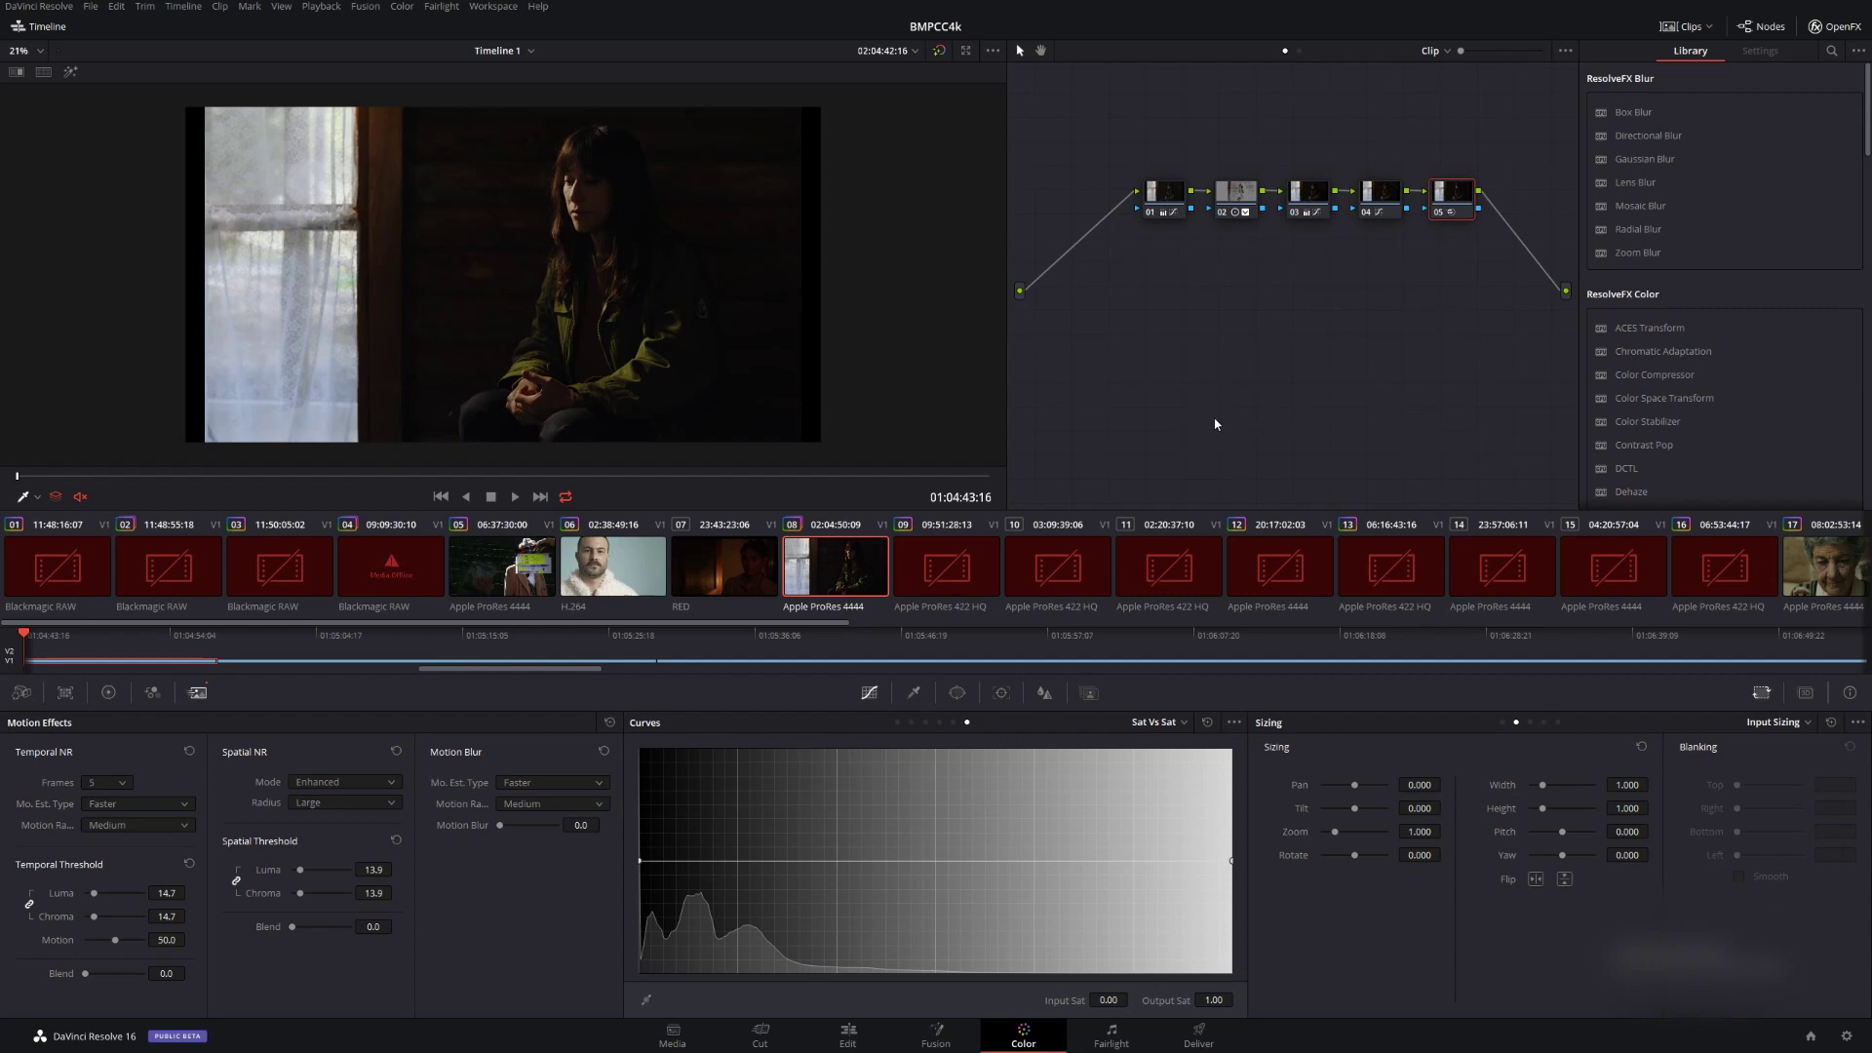
click(1846, 1035)
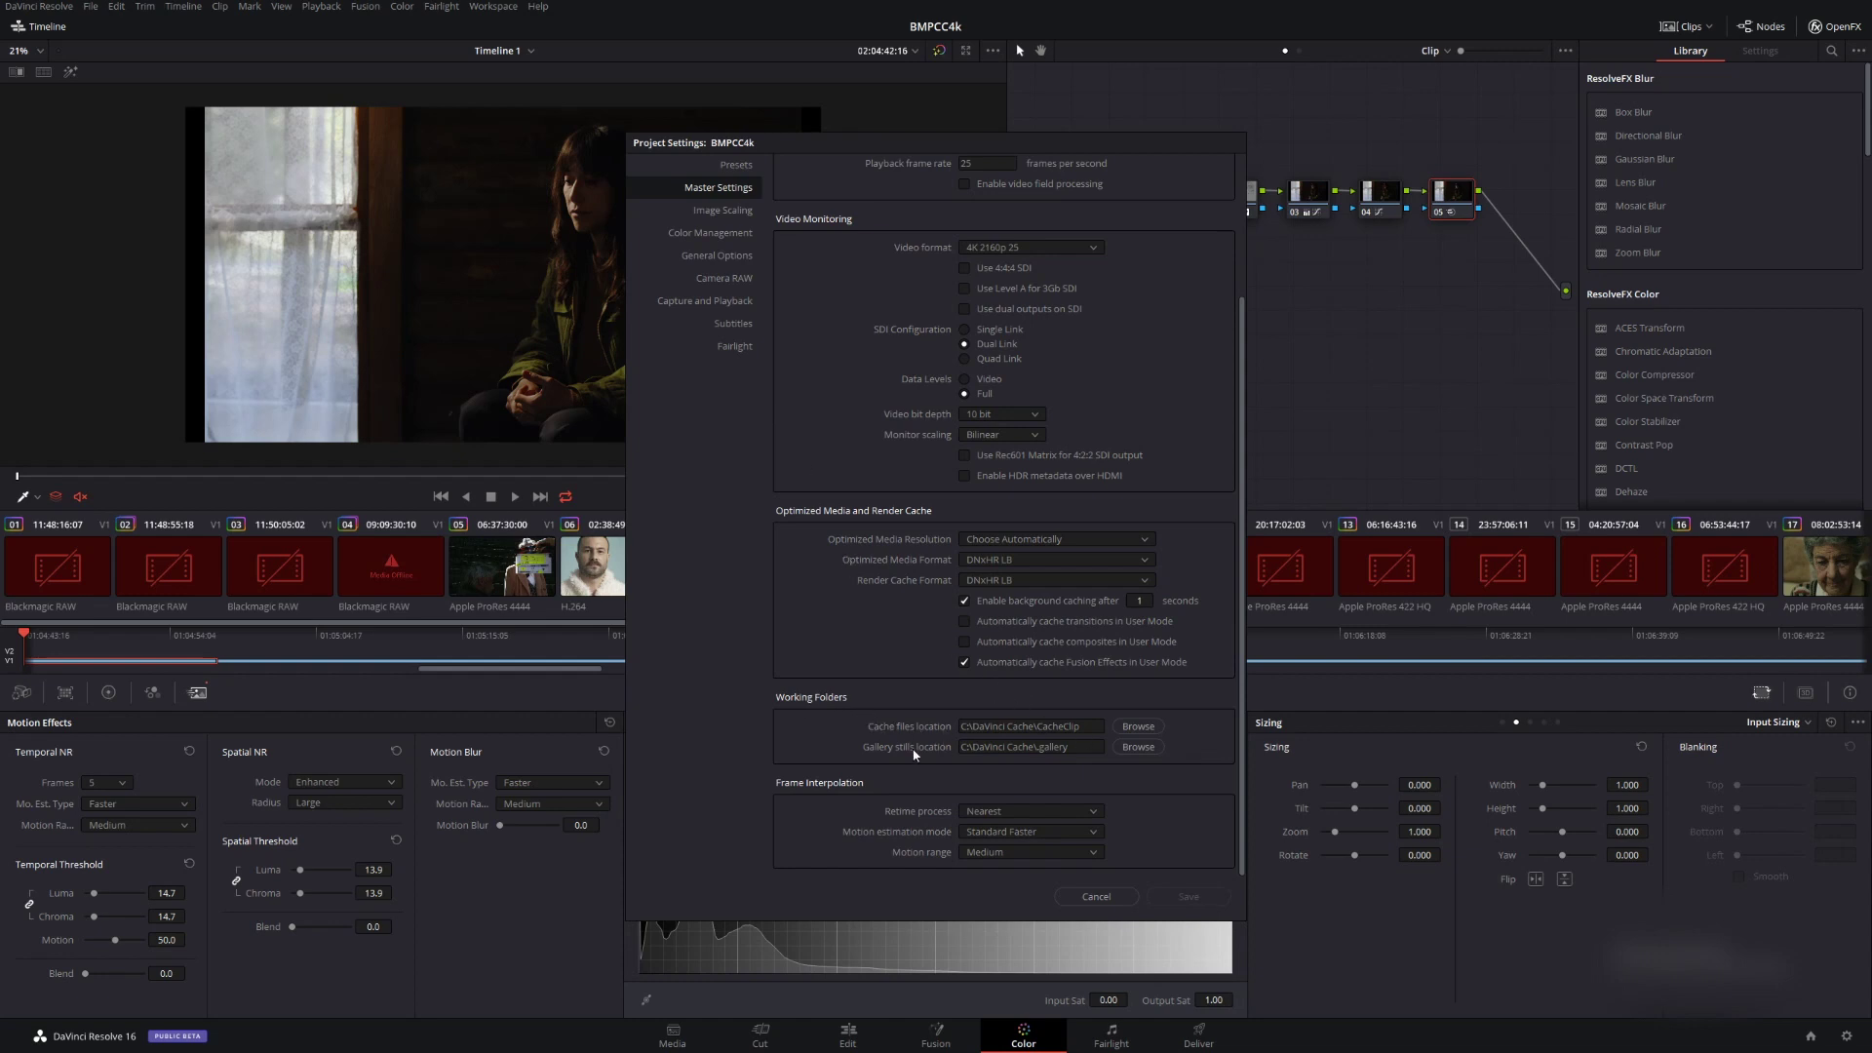
click(1131, 743)
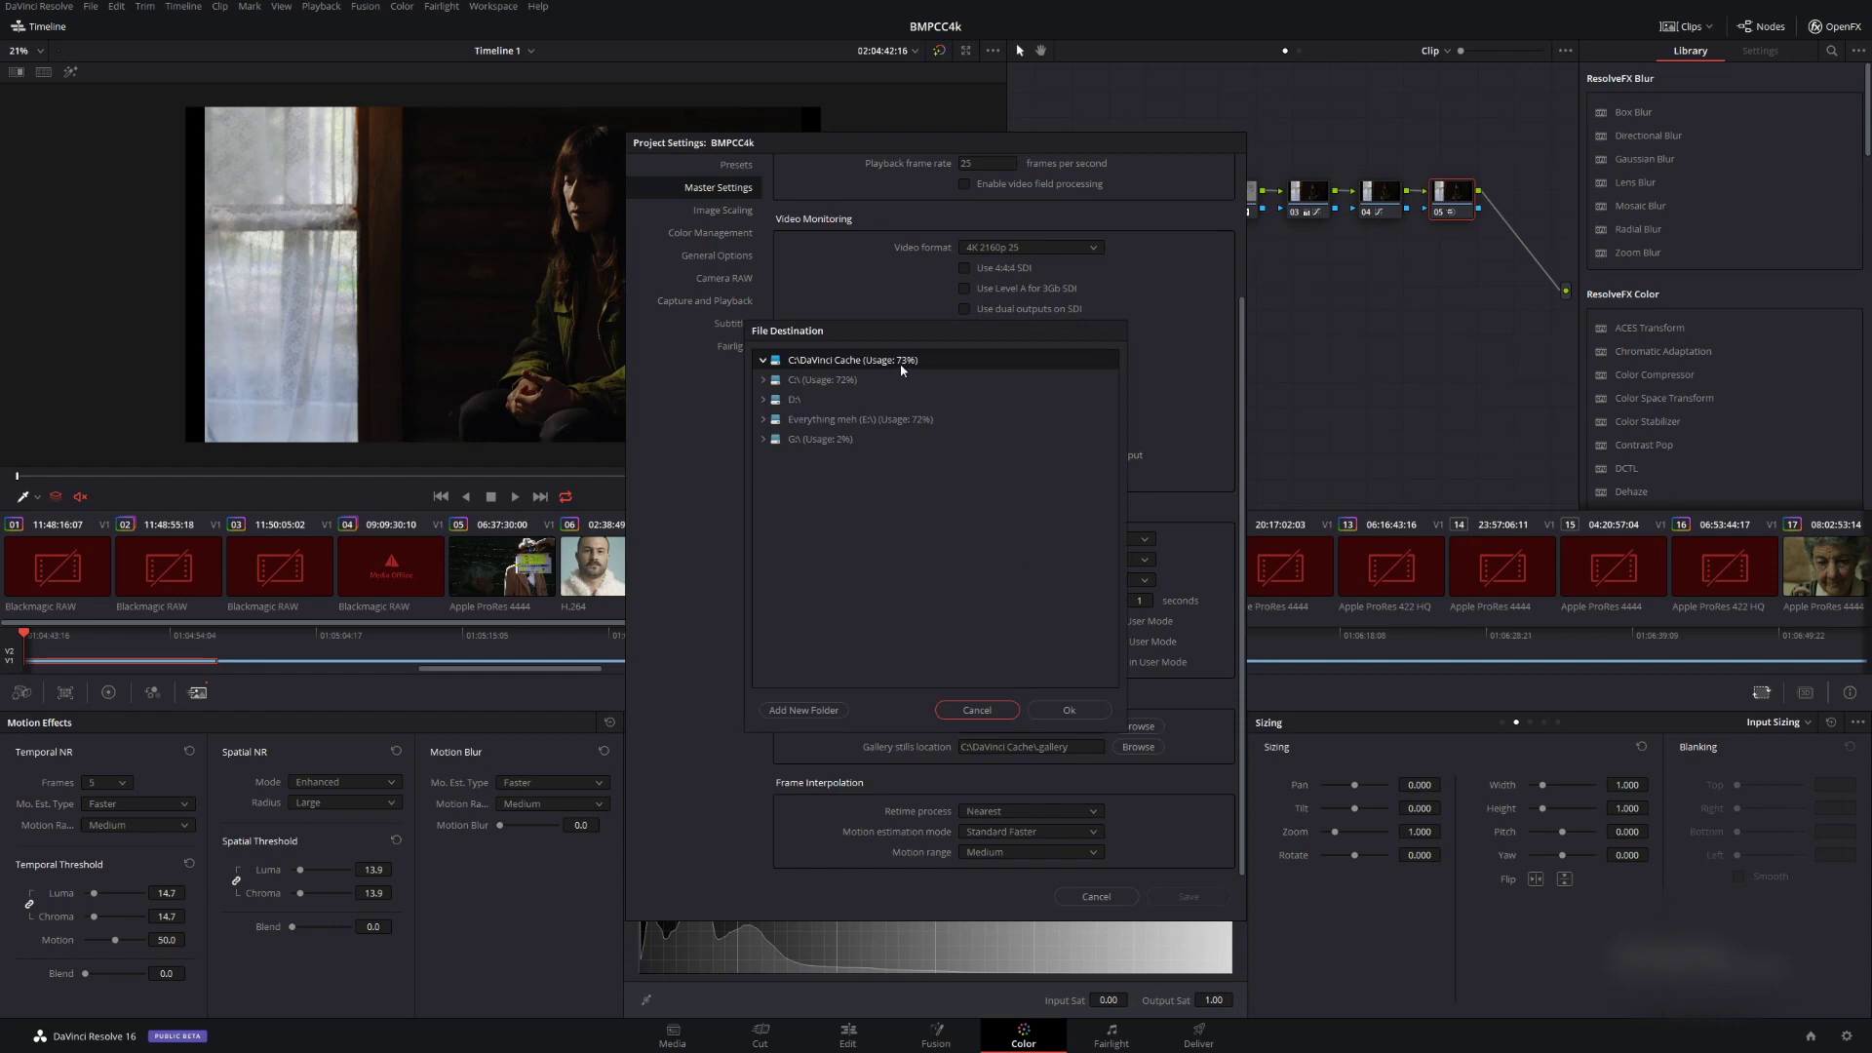
click(977, 709)
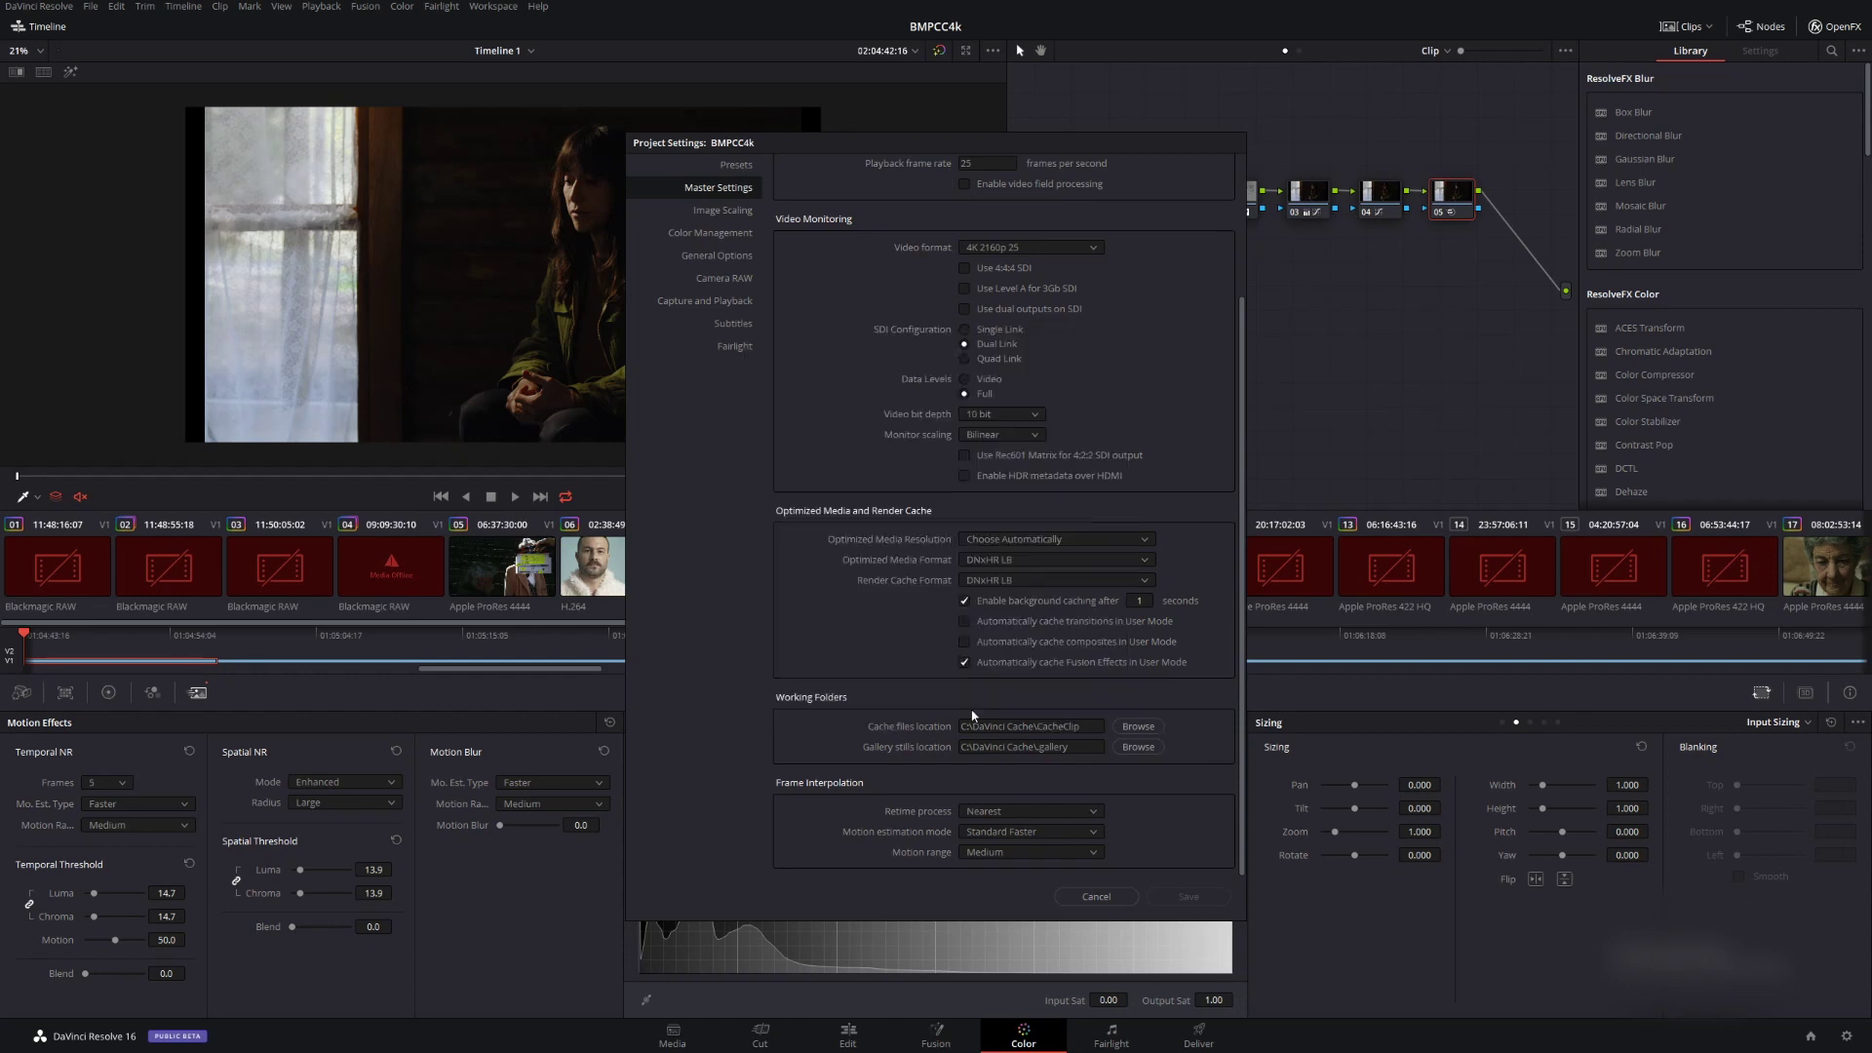
Close Project Settings unchanged and open C:\DaVinci Cache\CacheClip in File Explorer.
click(1094, 894)
key(alt+Tab)
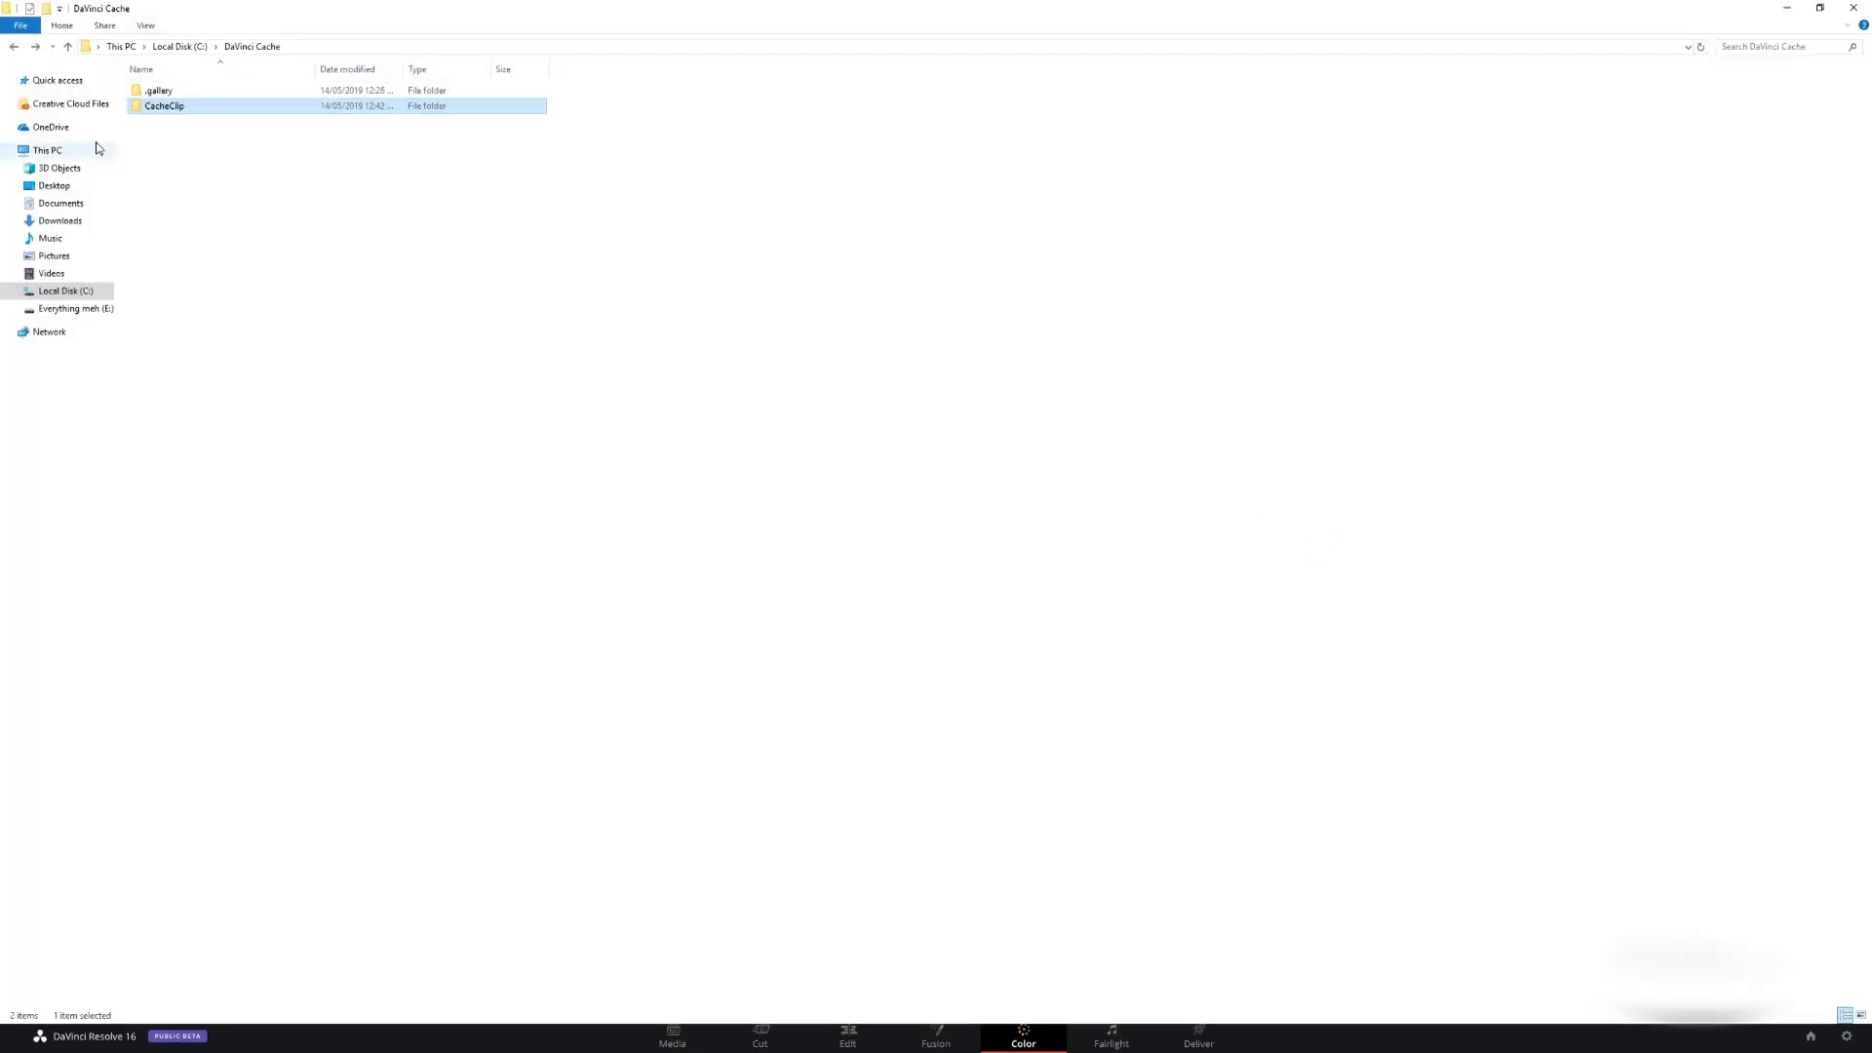
click(99, 291)
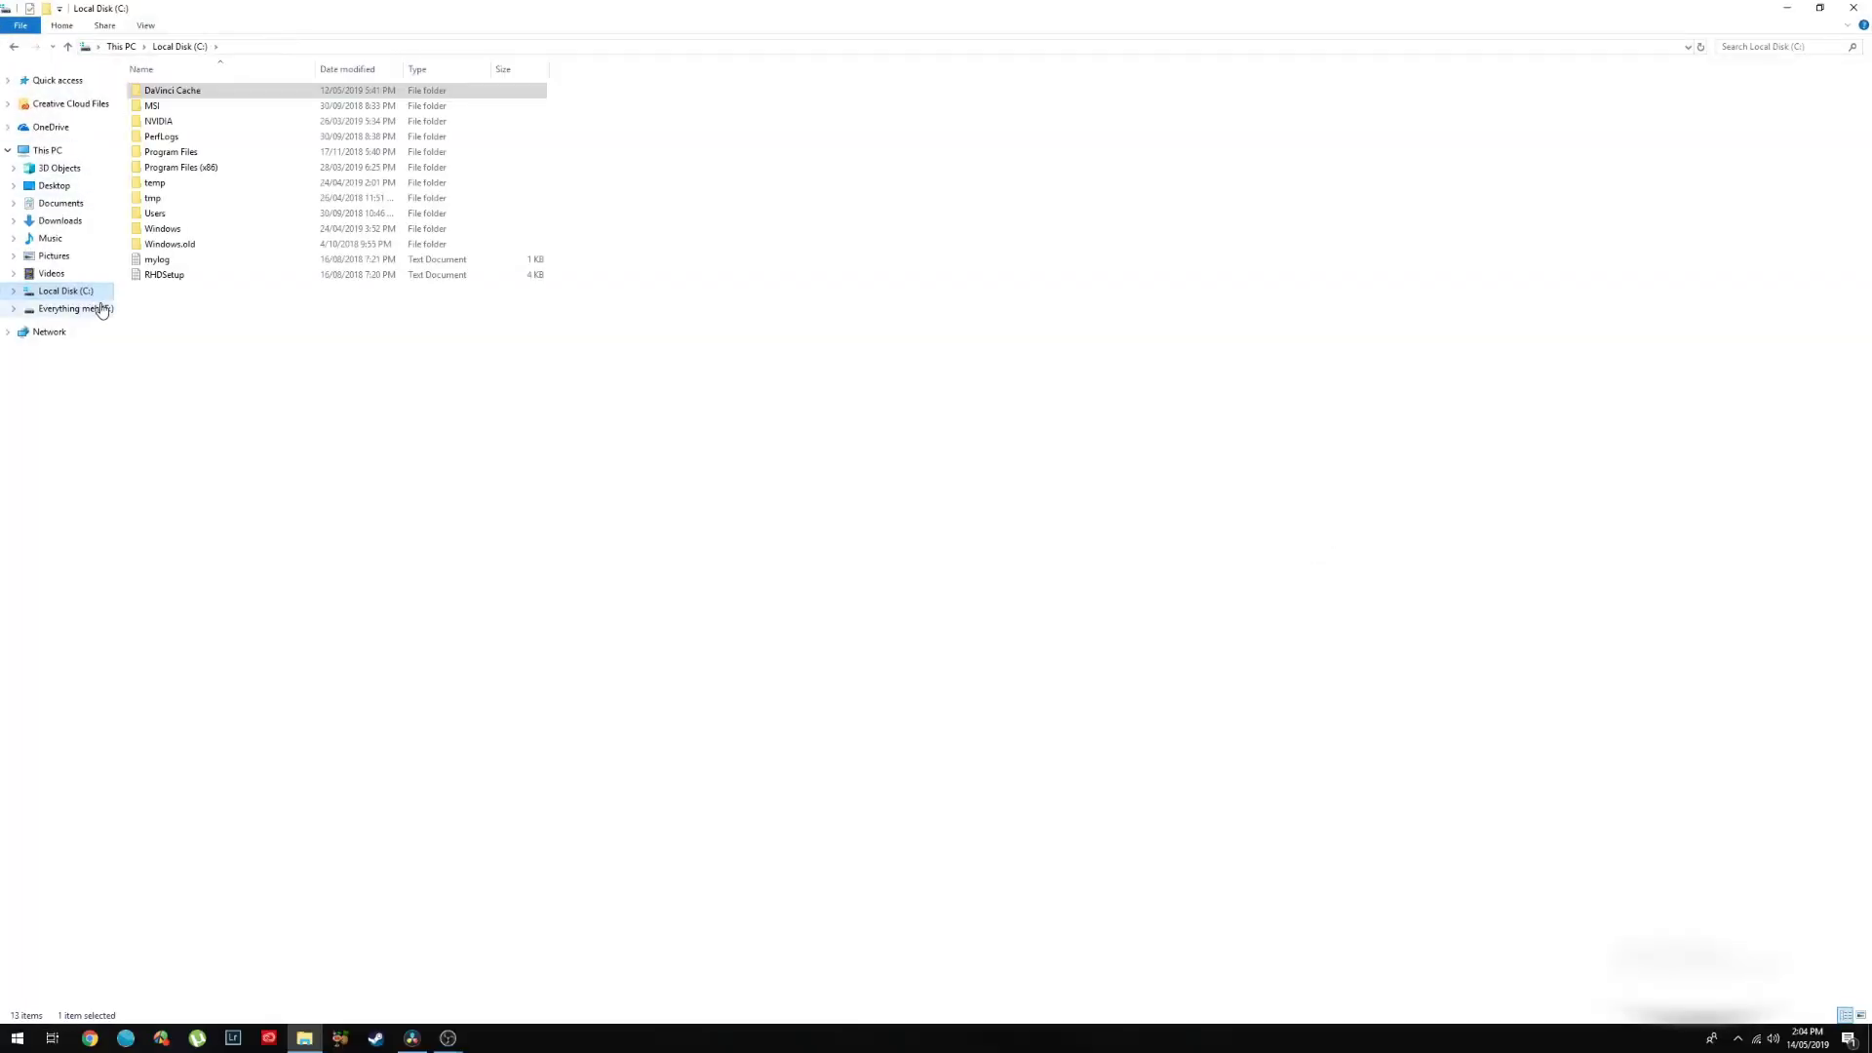
double_click(176, 92)
double_click(179, 109)
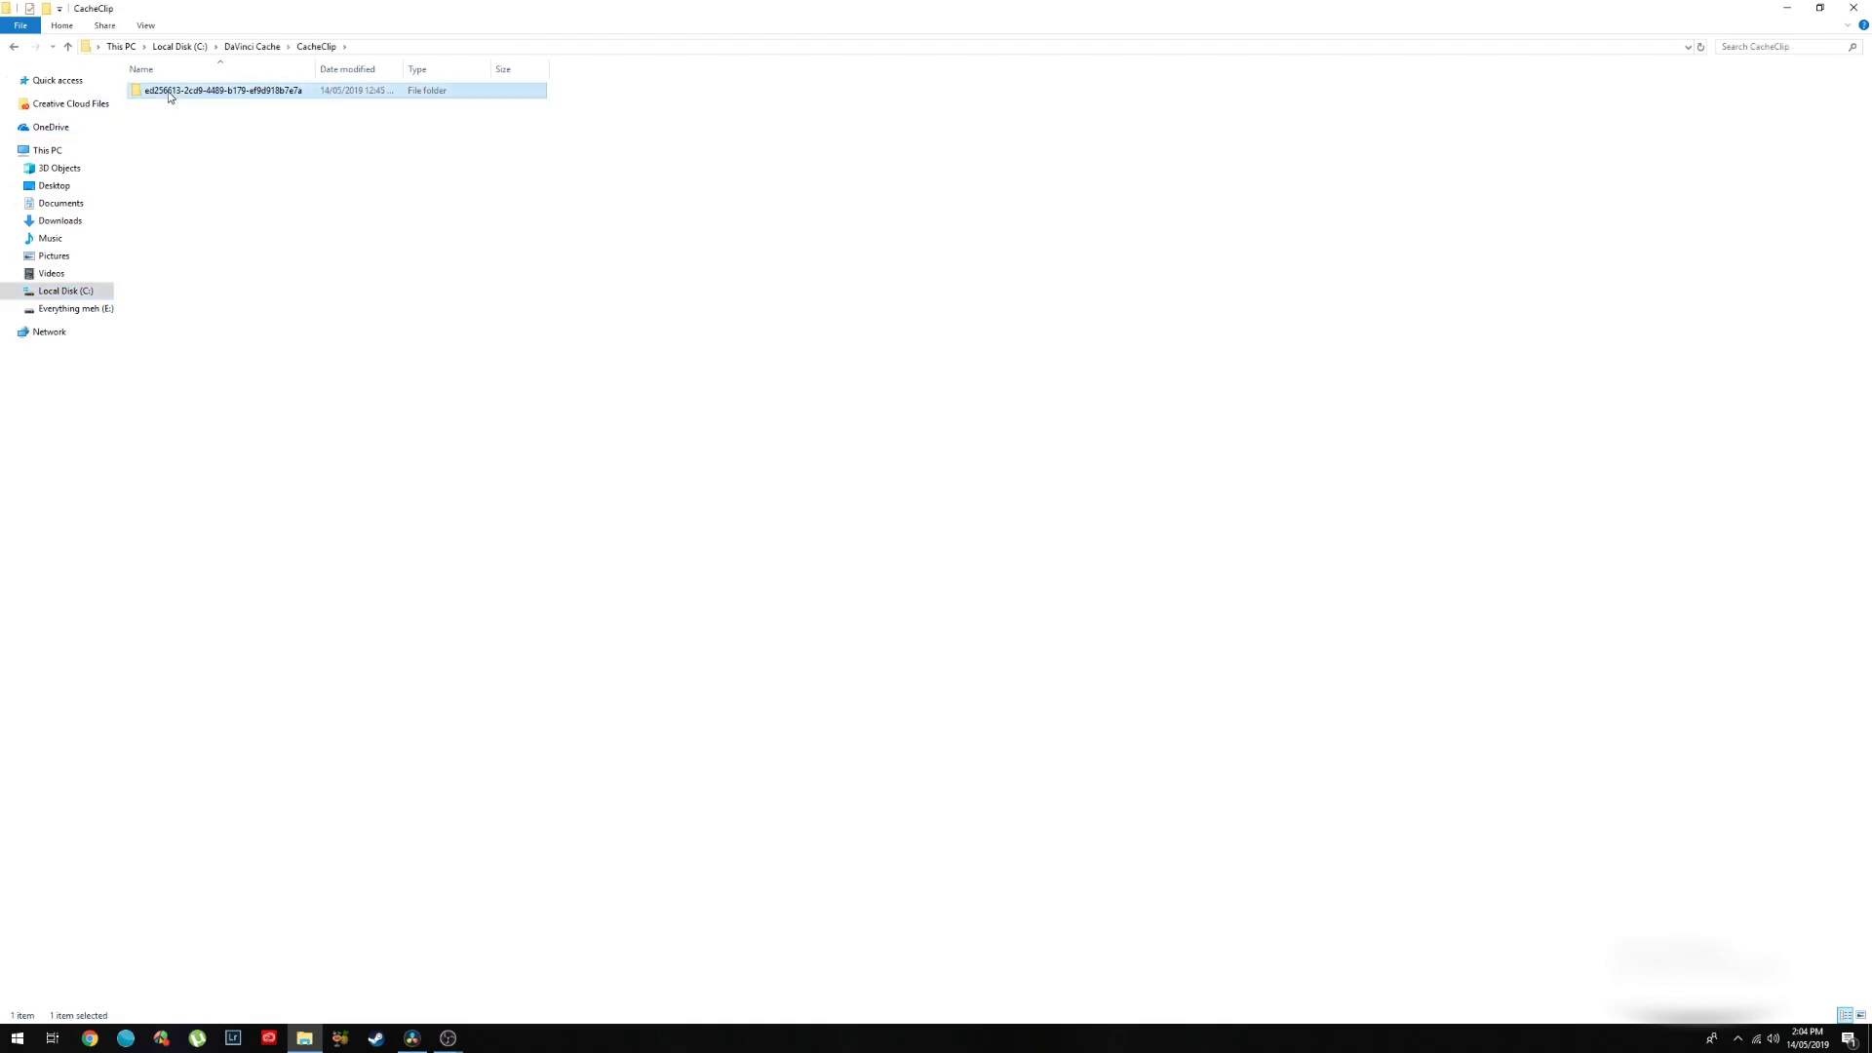
Delete the cached clip subfolder, go back up to drive C, and return to Resolve.
key(Delete)
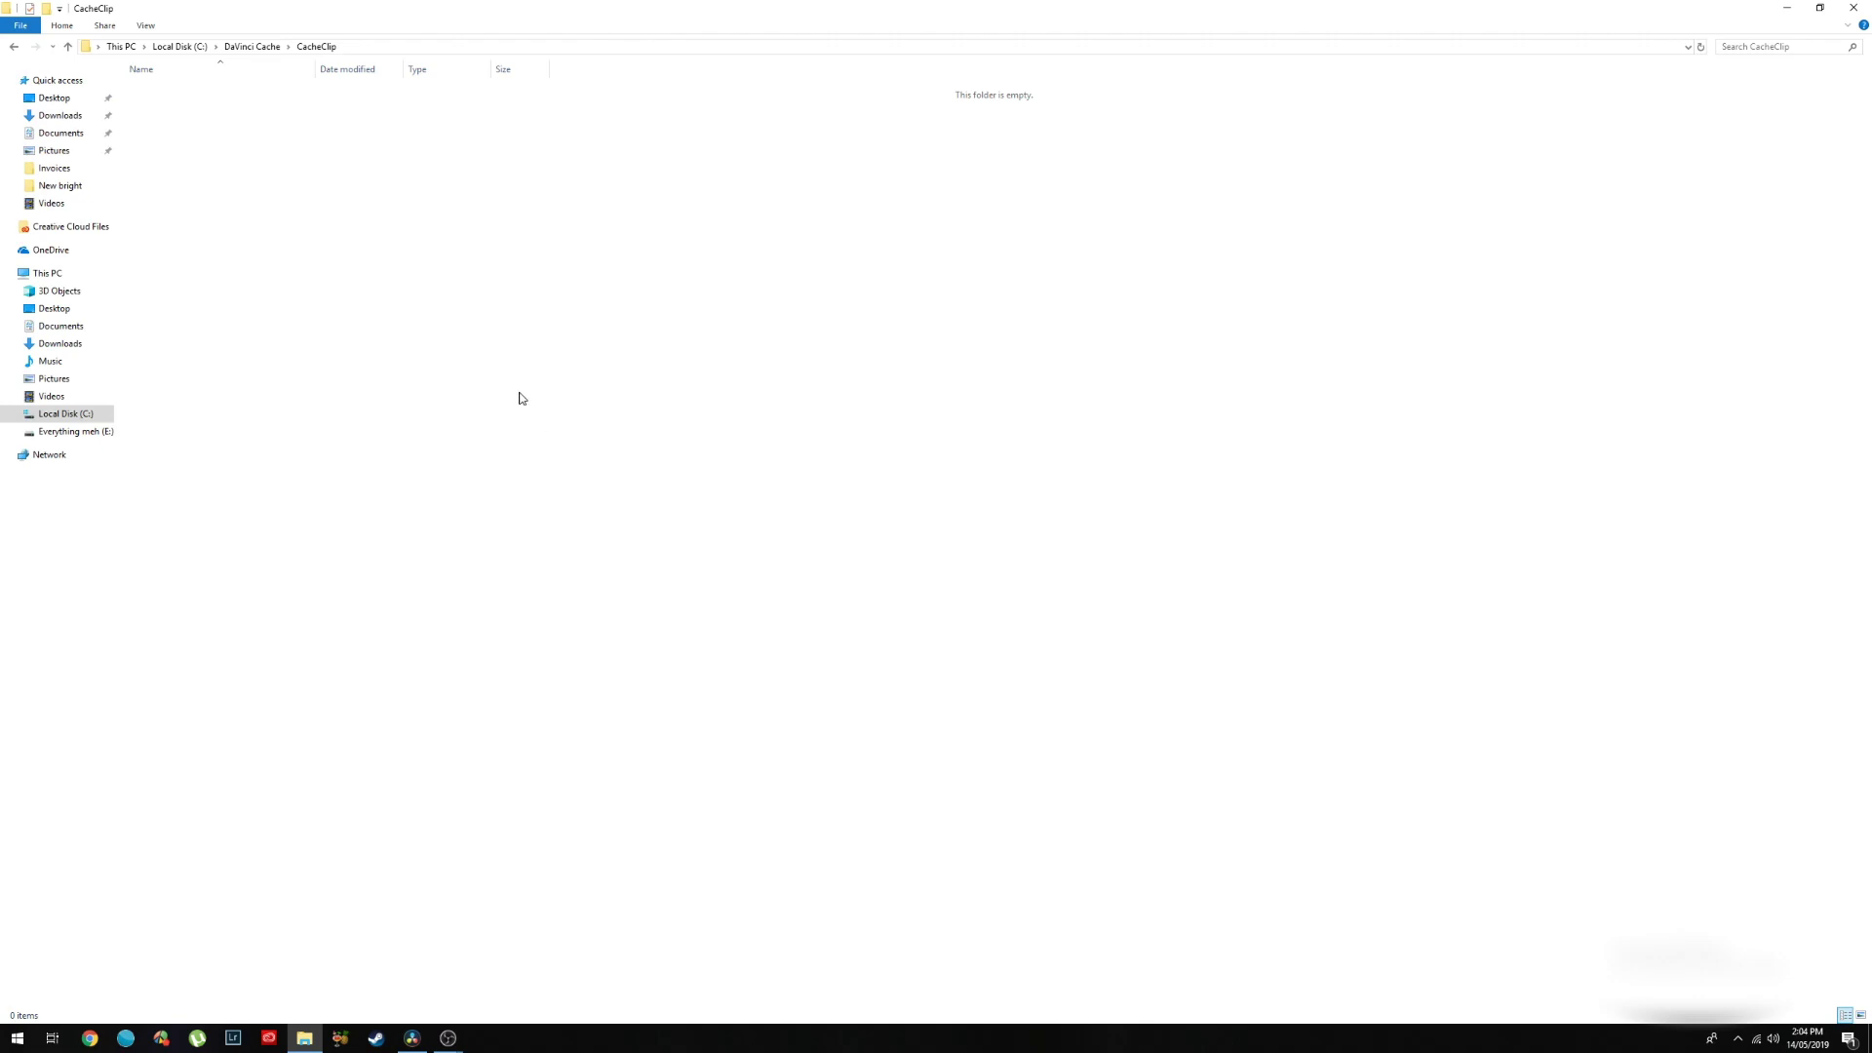
click(73, 414)
key(alt+Tab)
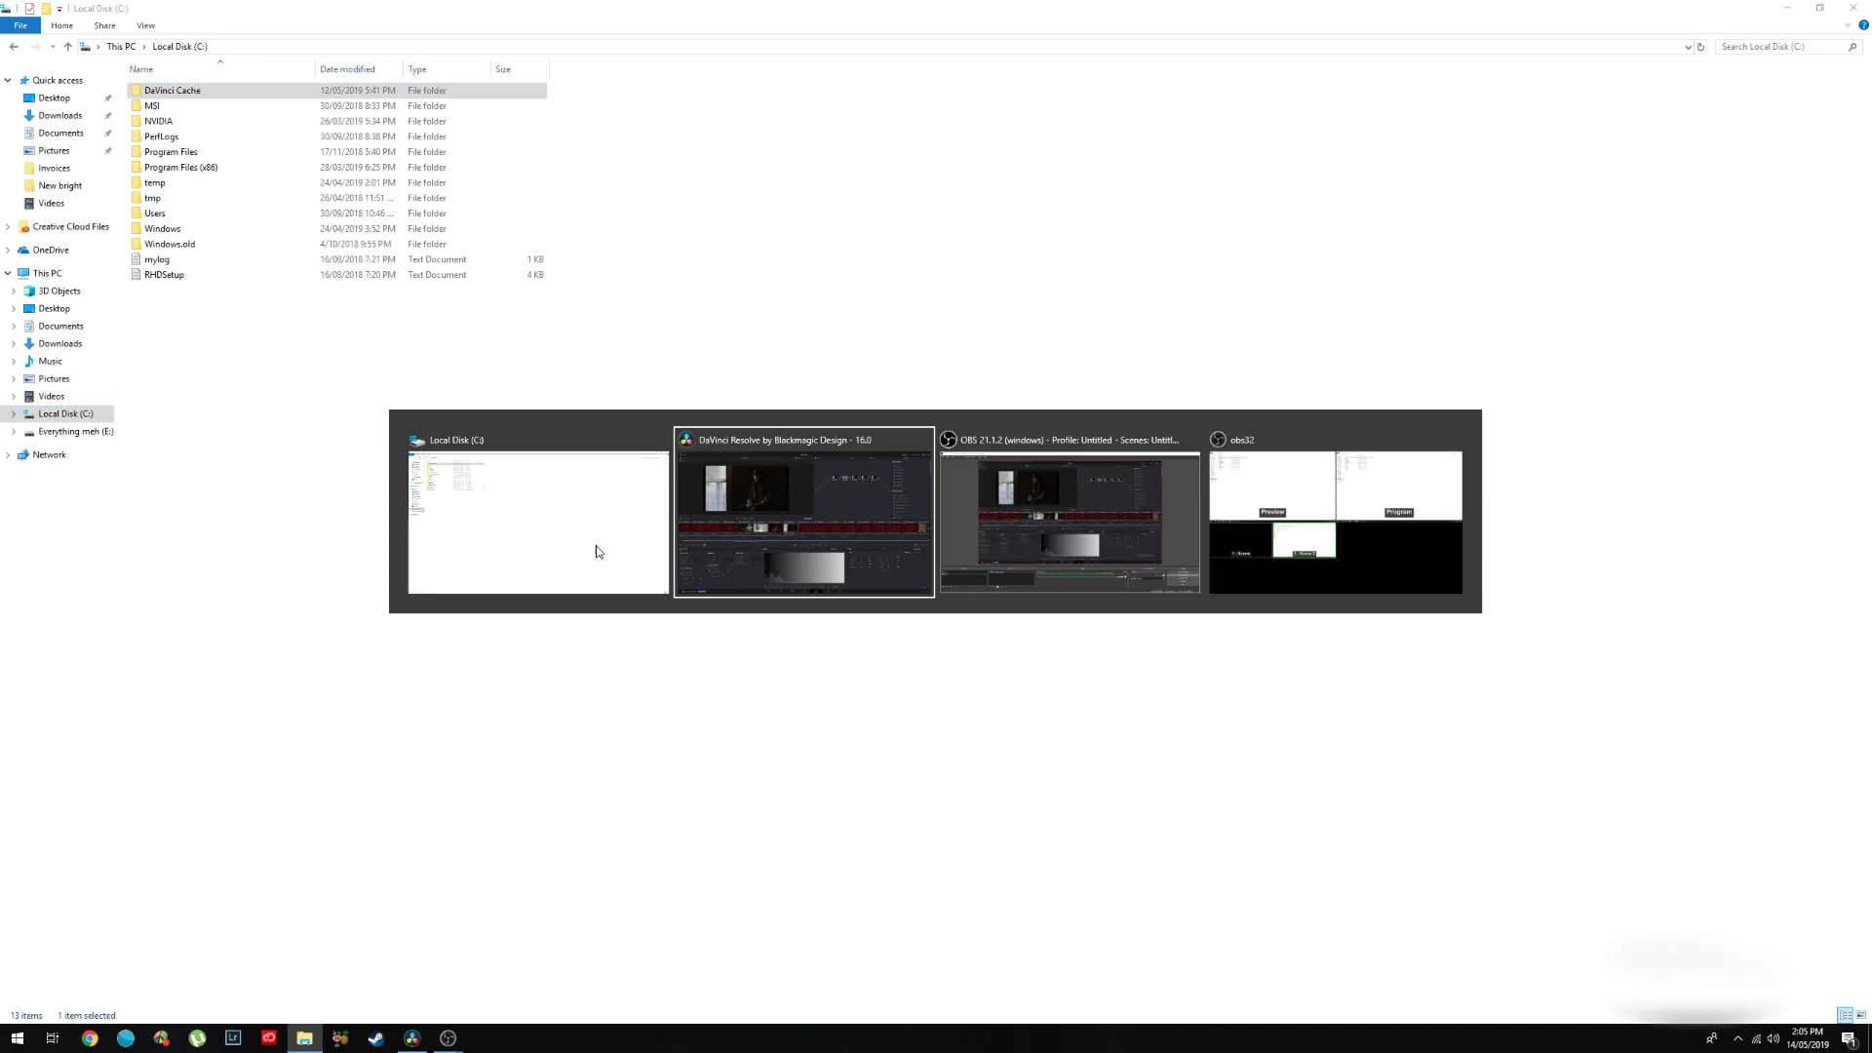
click(772, 519)
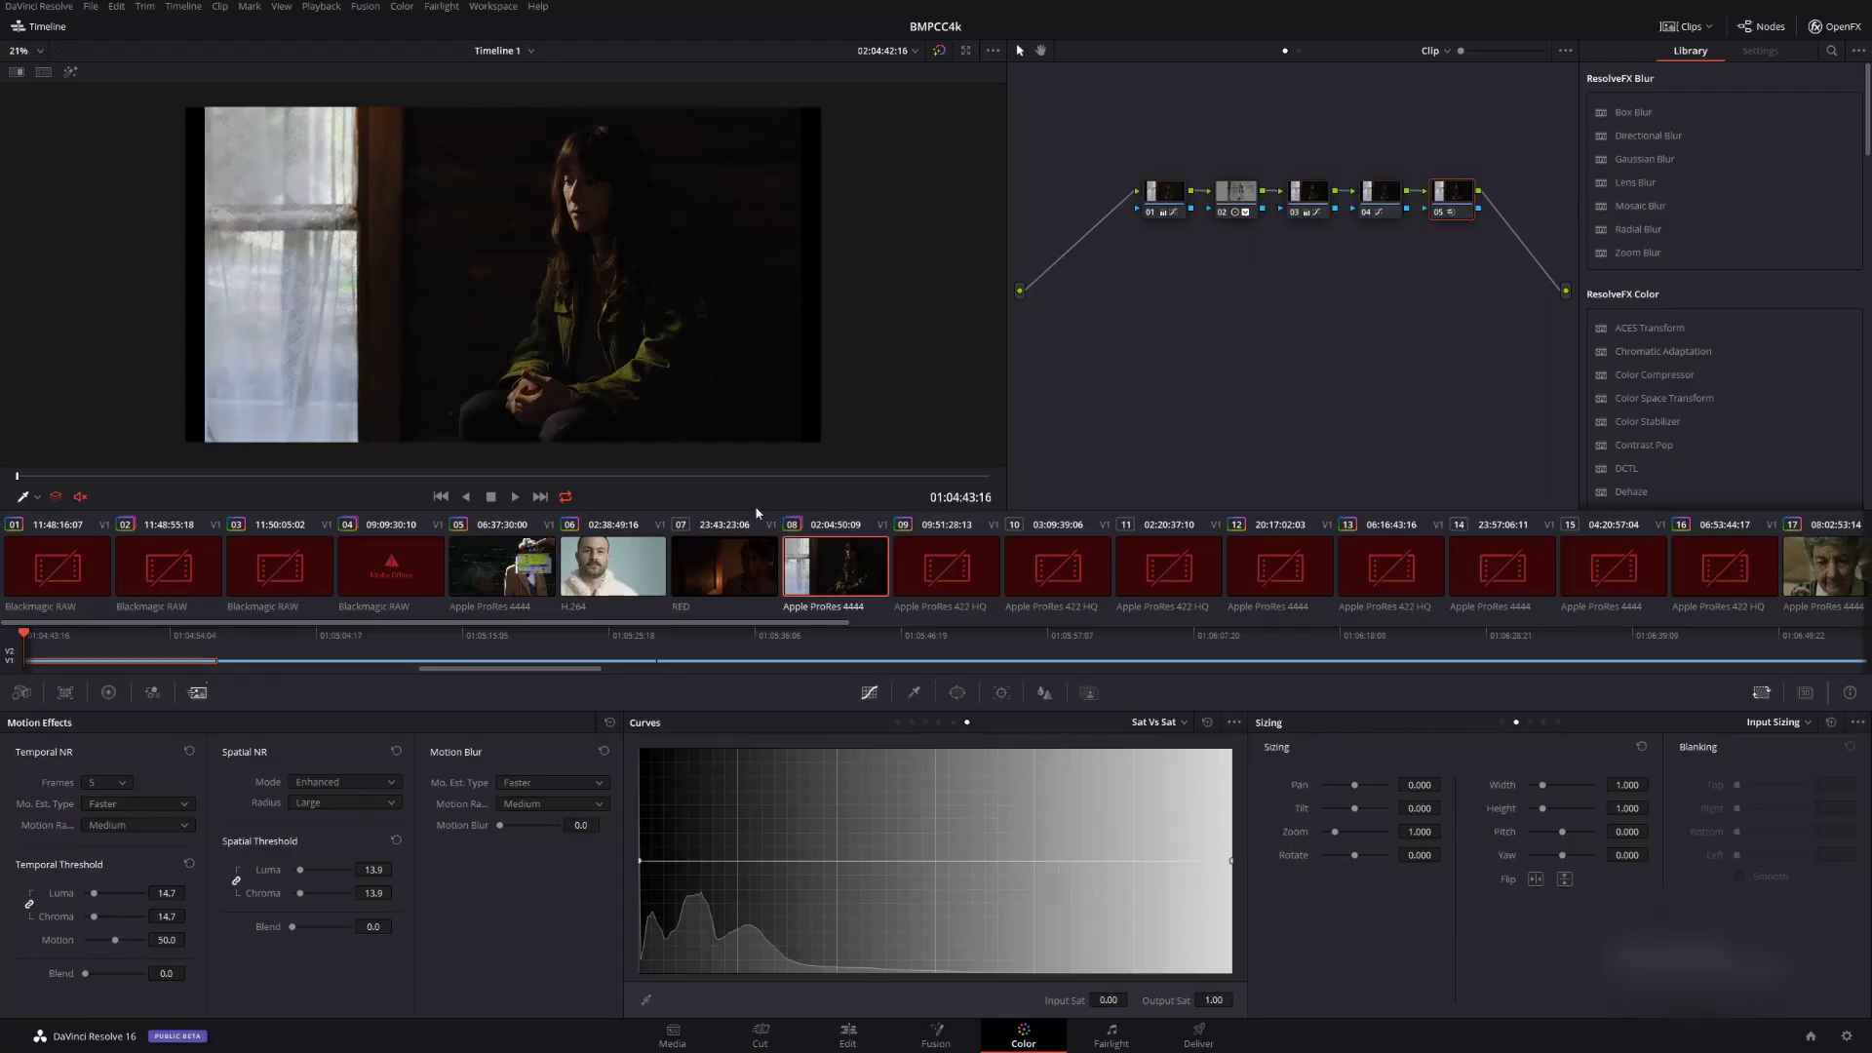
key(alt+Tab)
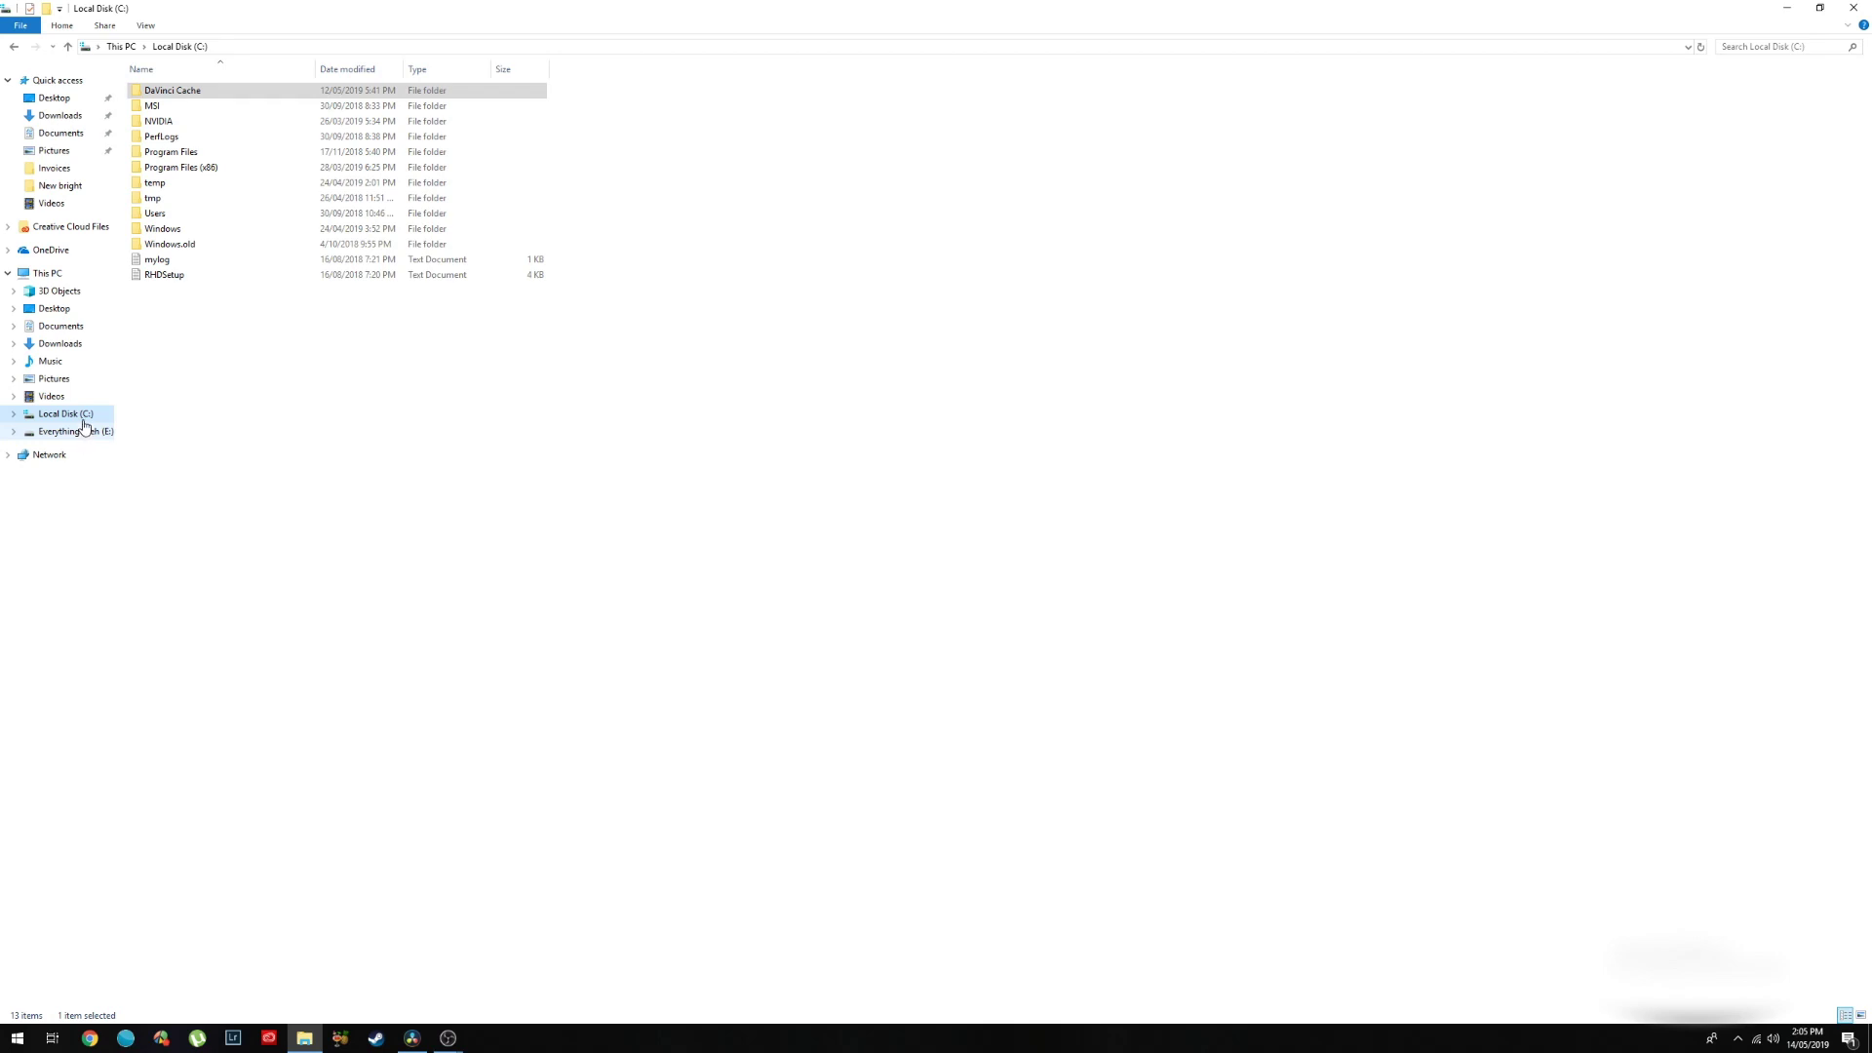
right_click(84, 414)
click(195, 675)
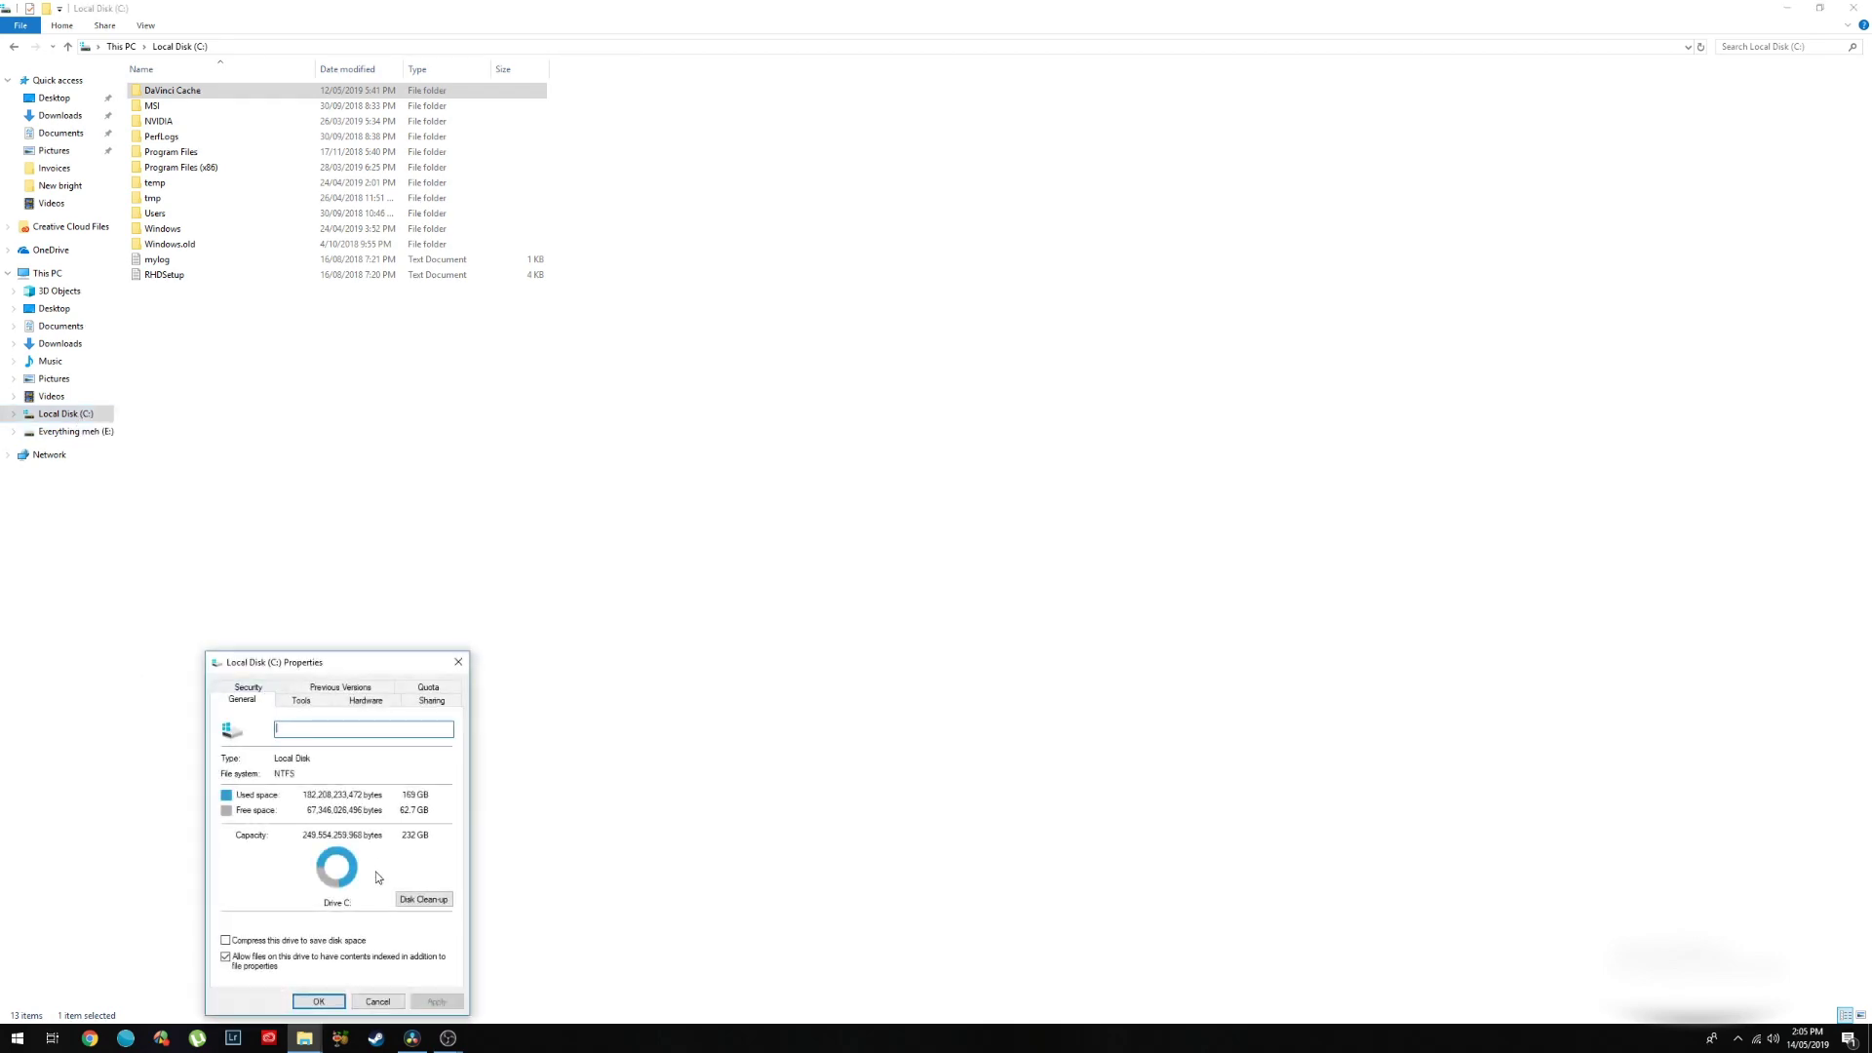
drag(389, 664, 926, 324)
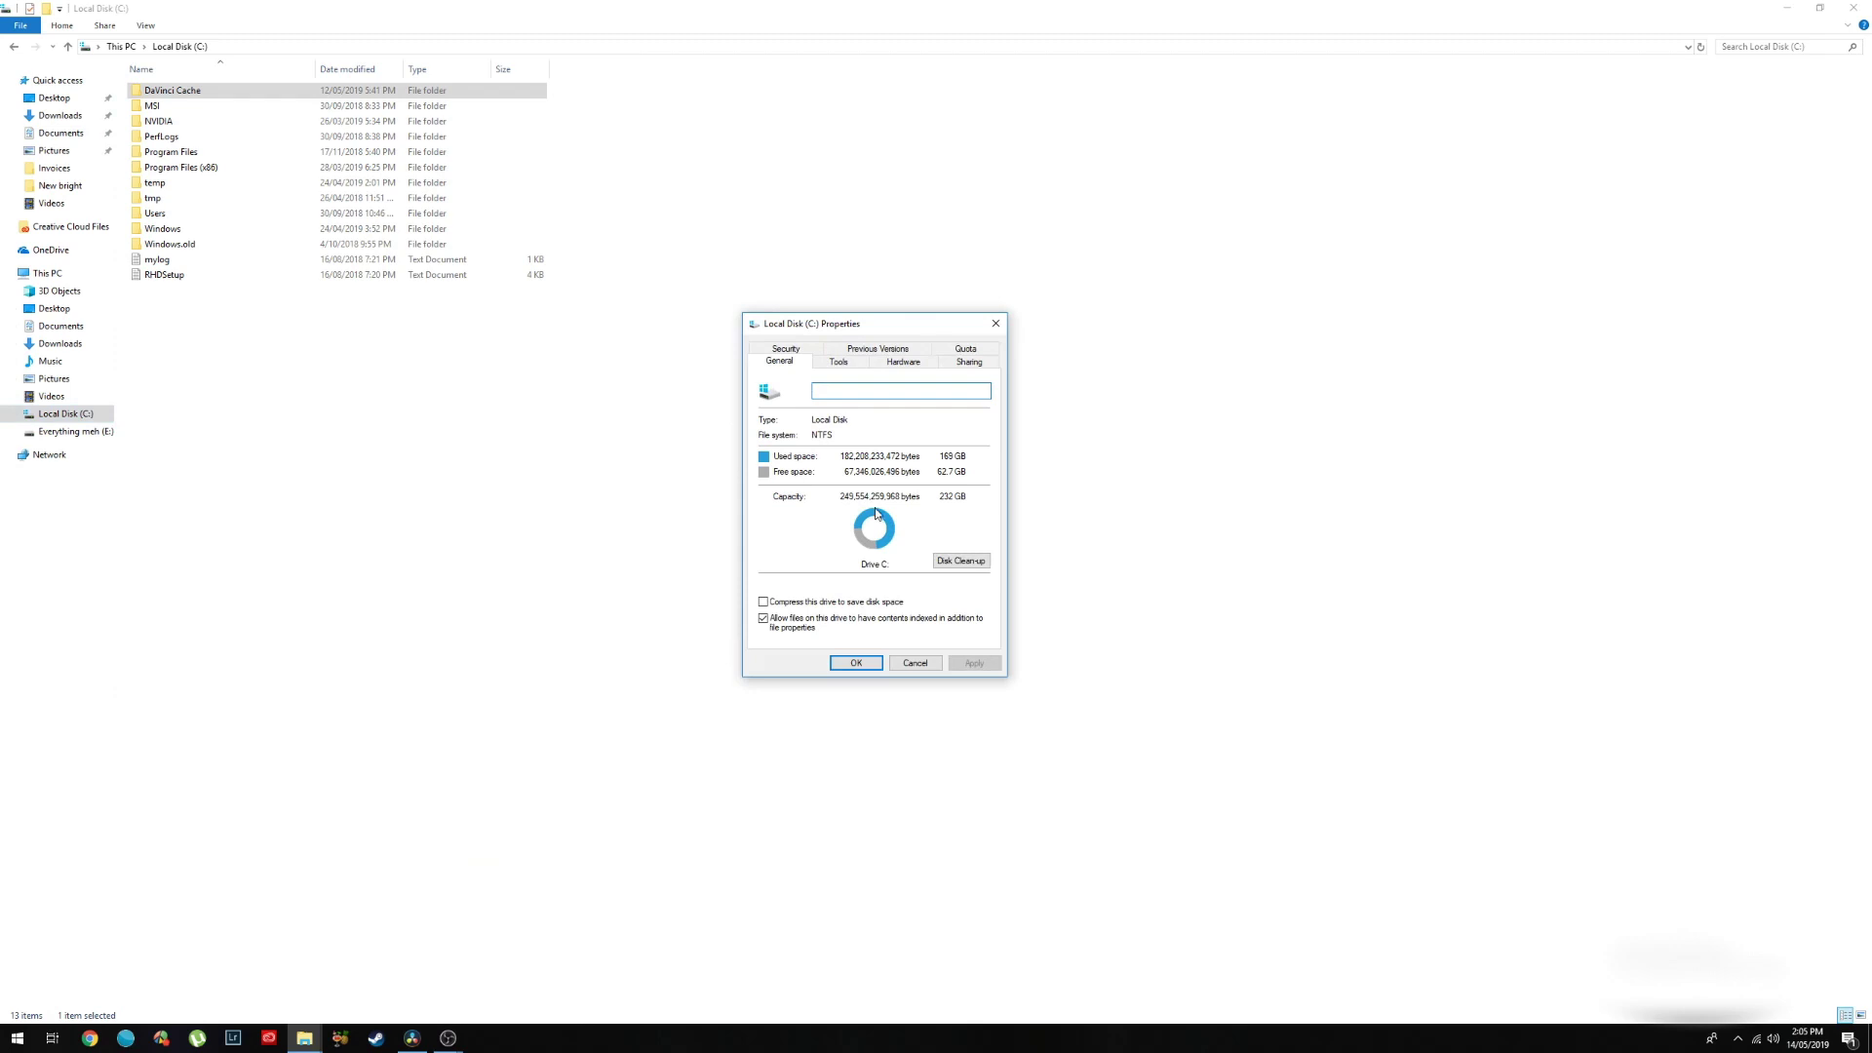
click(925, 666)
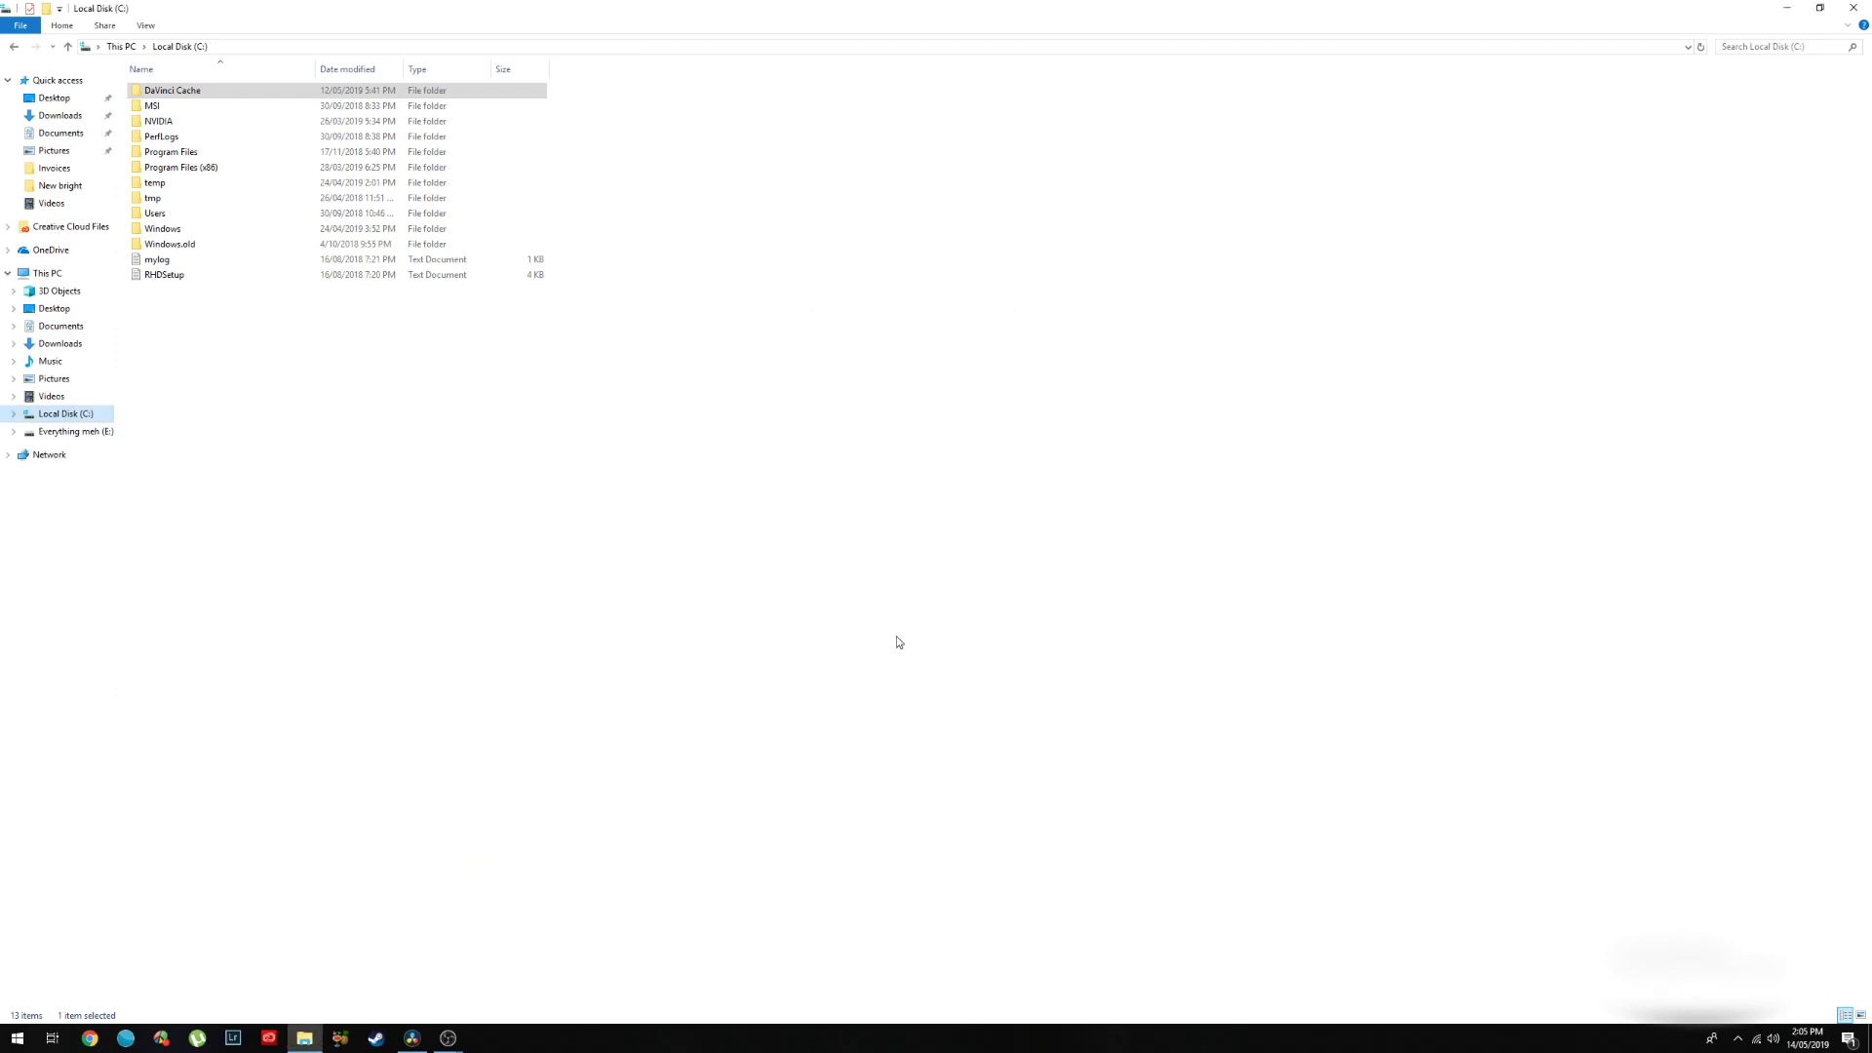
key(alt+Tab)
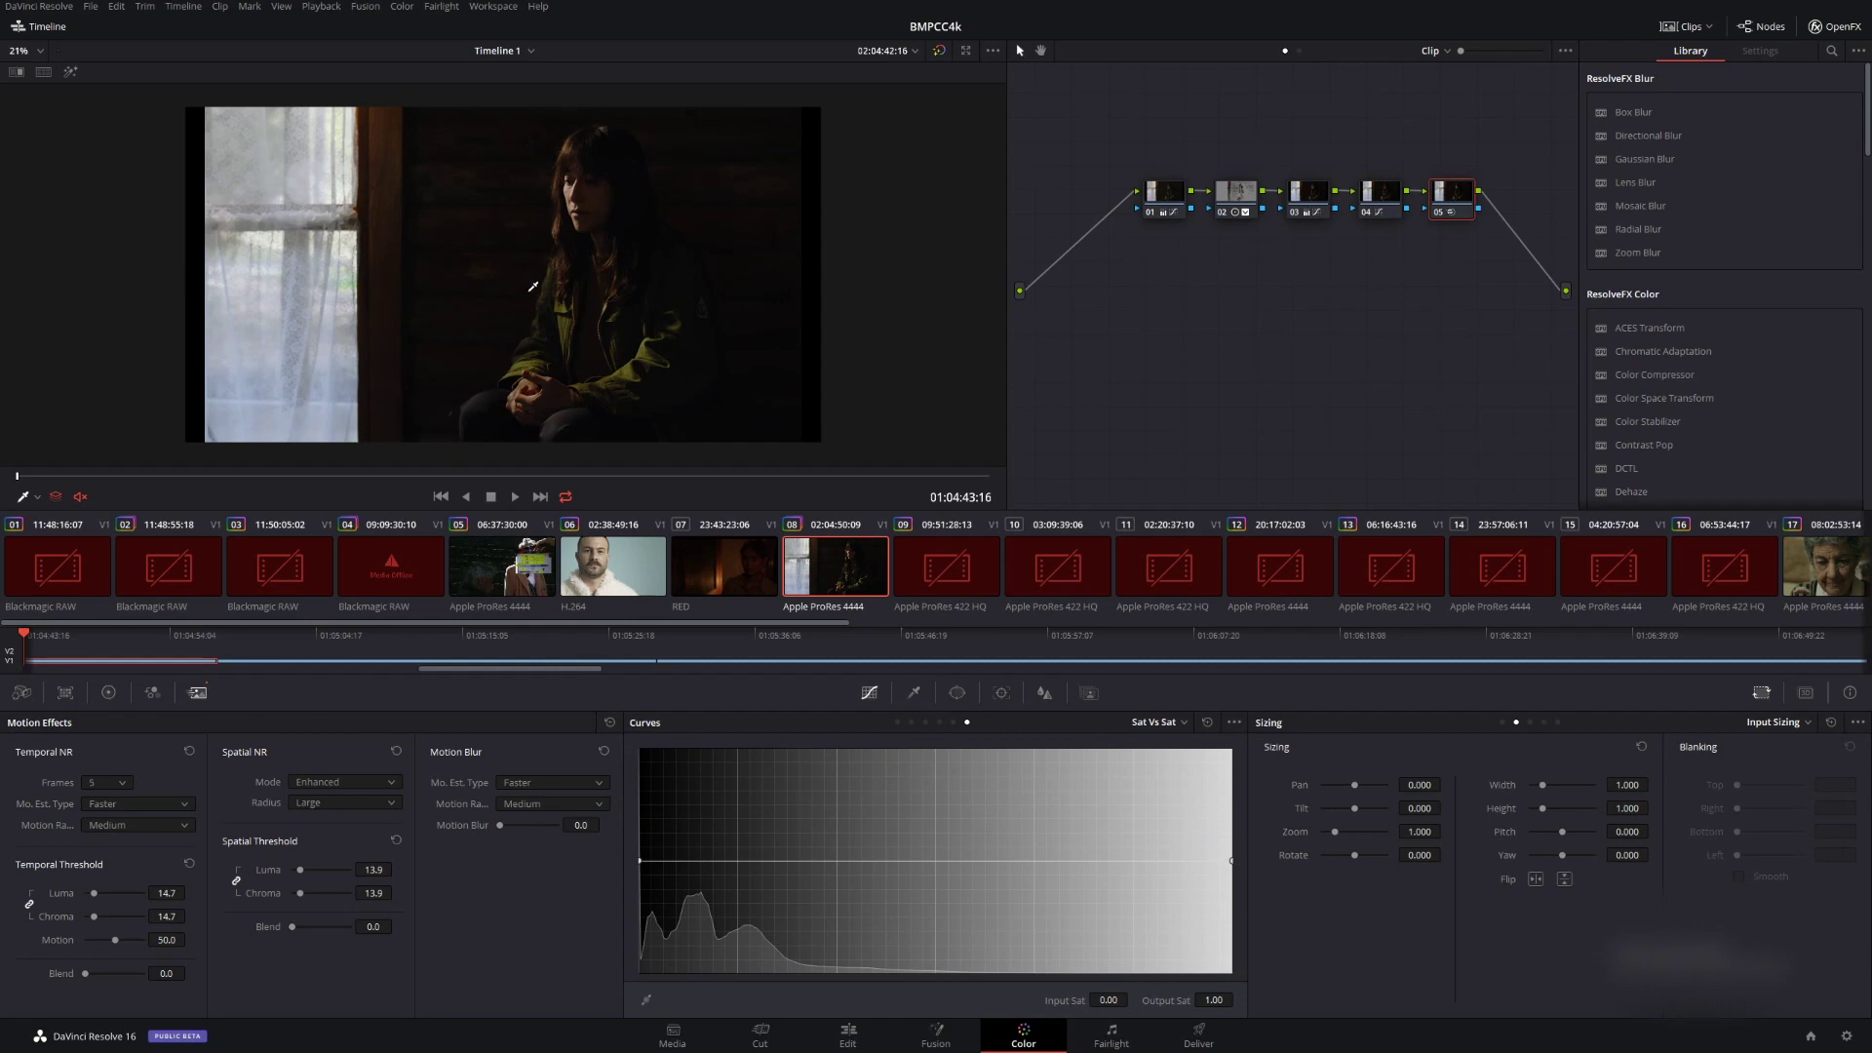
Set render caching to User mode via Playback > Render Cache.
click(319, 7)
mouse_move(466, 78)
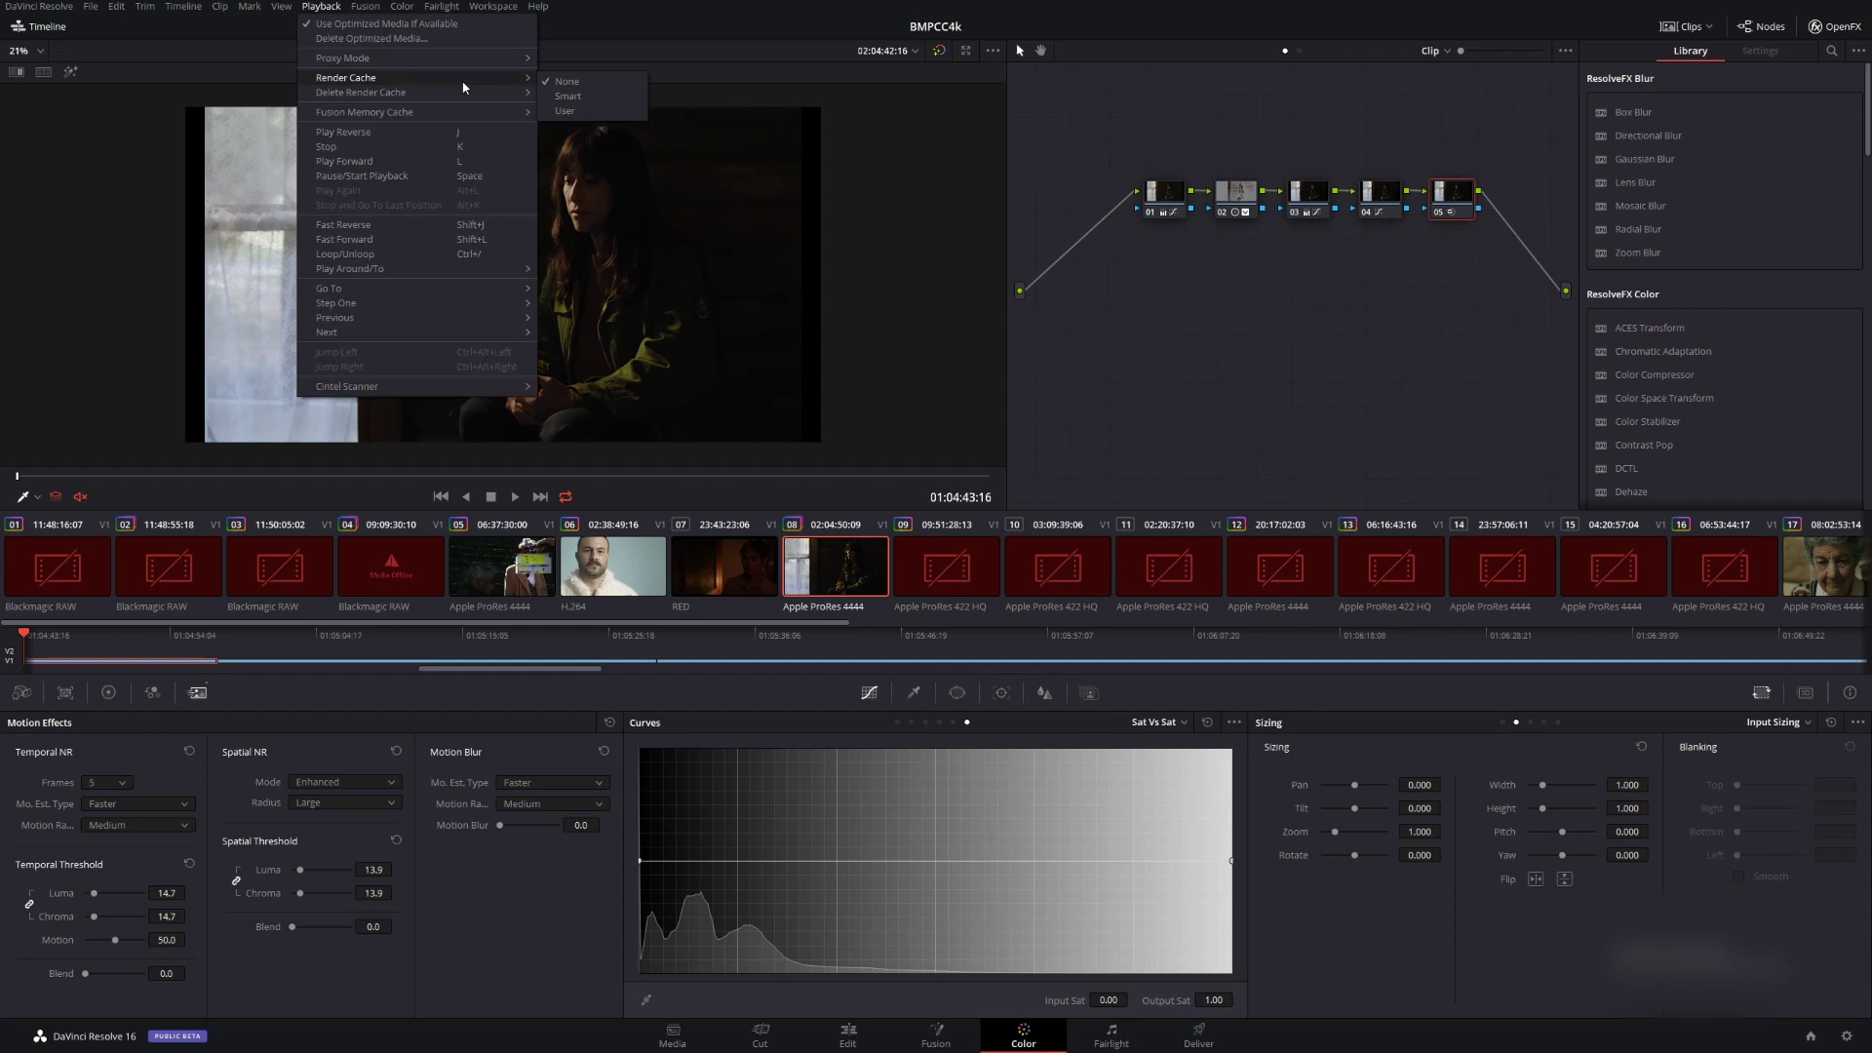
click(573, 113)
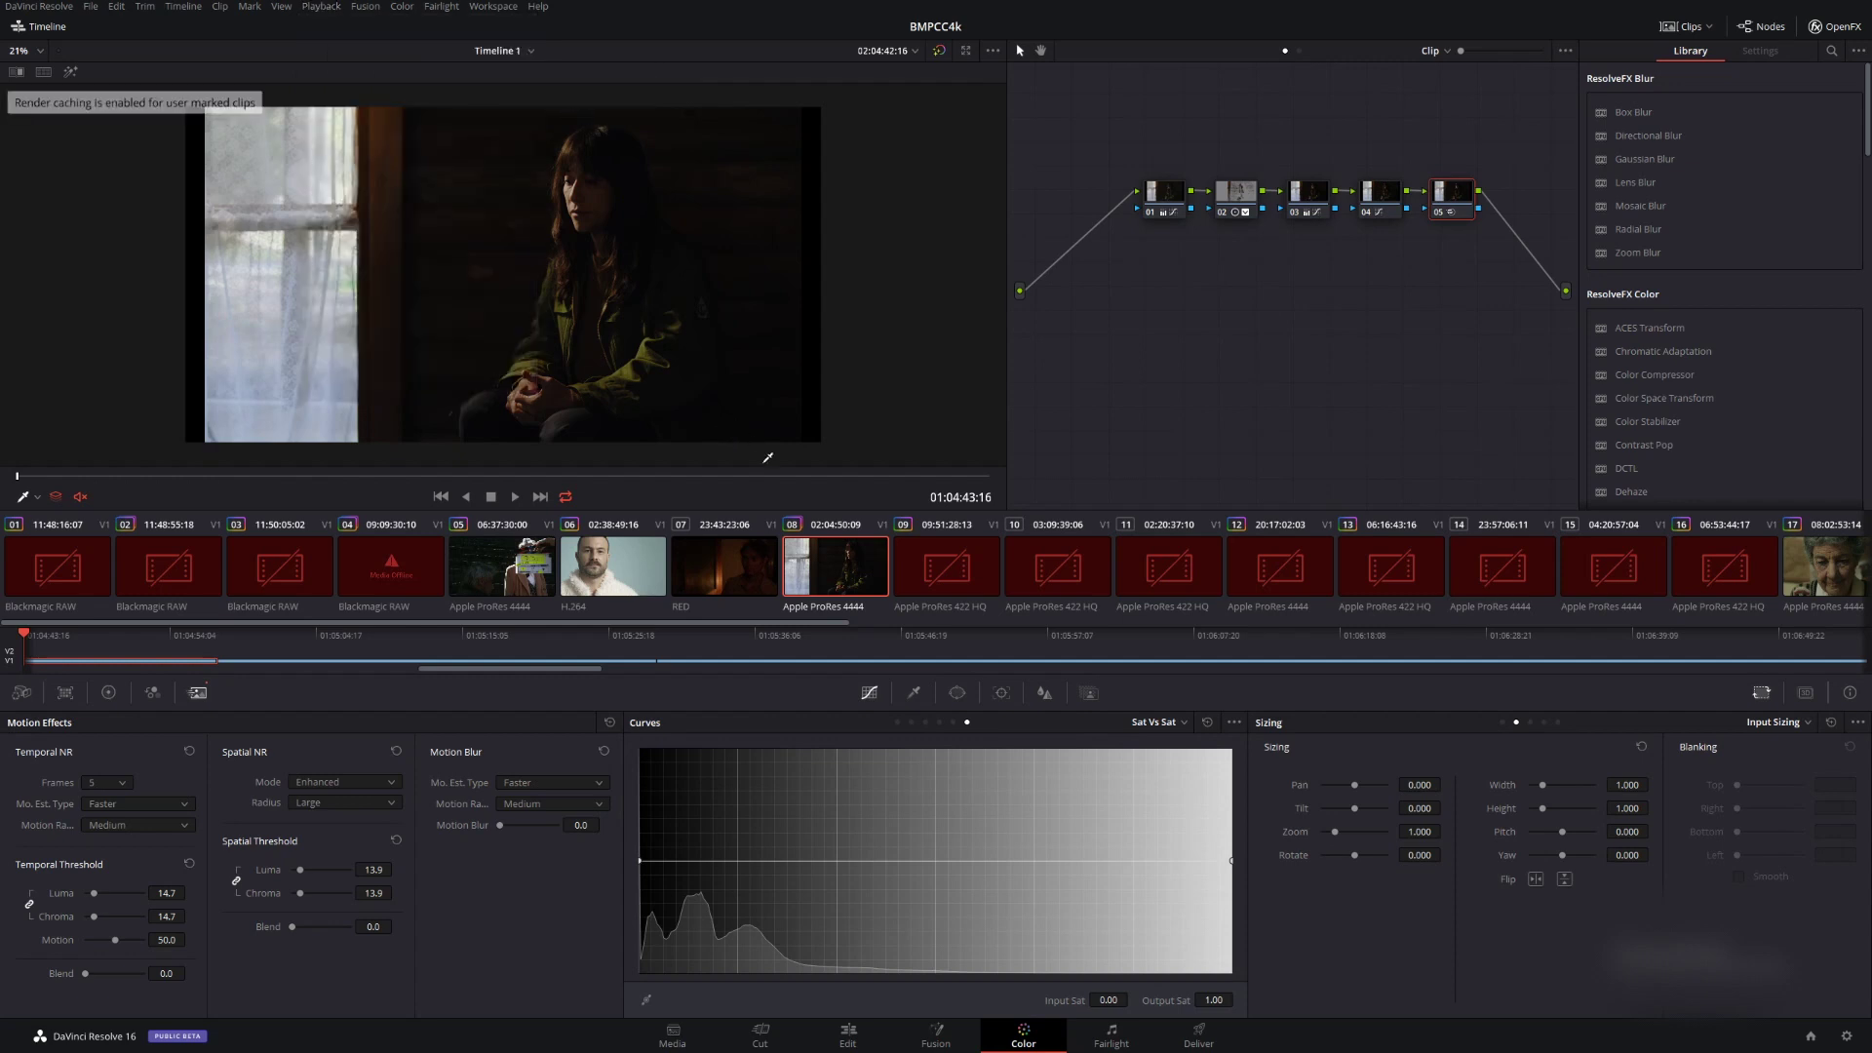
Enable Render Cache Color Output on clip 08 and zoom the mini timeline.
right_click(825, 587)
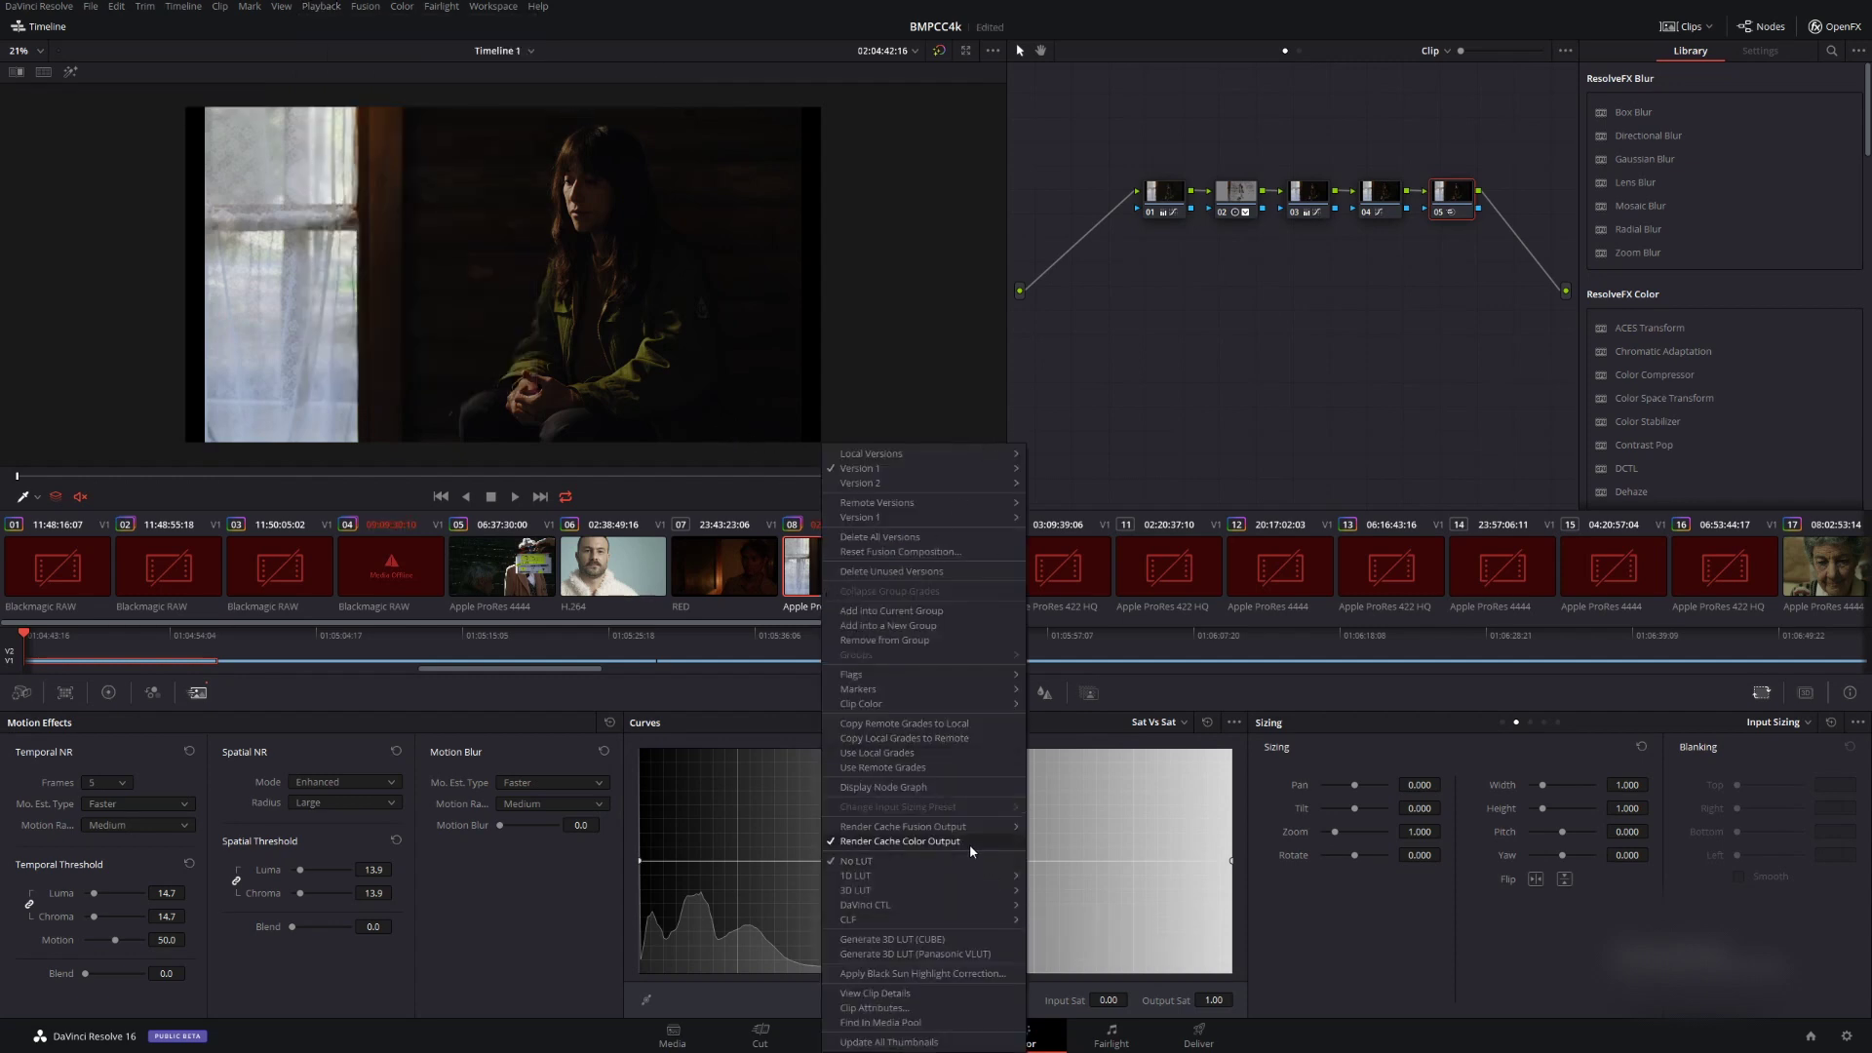
click(1055, 861)
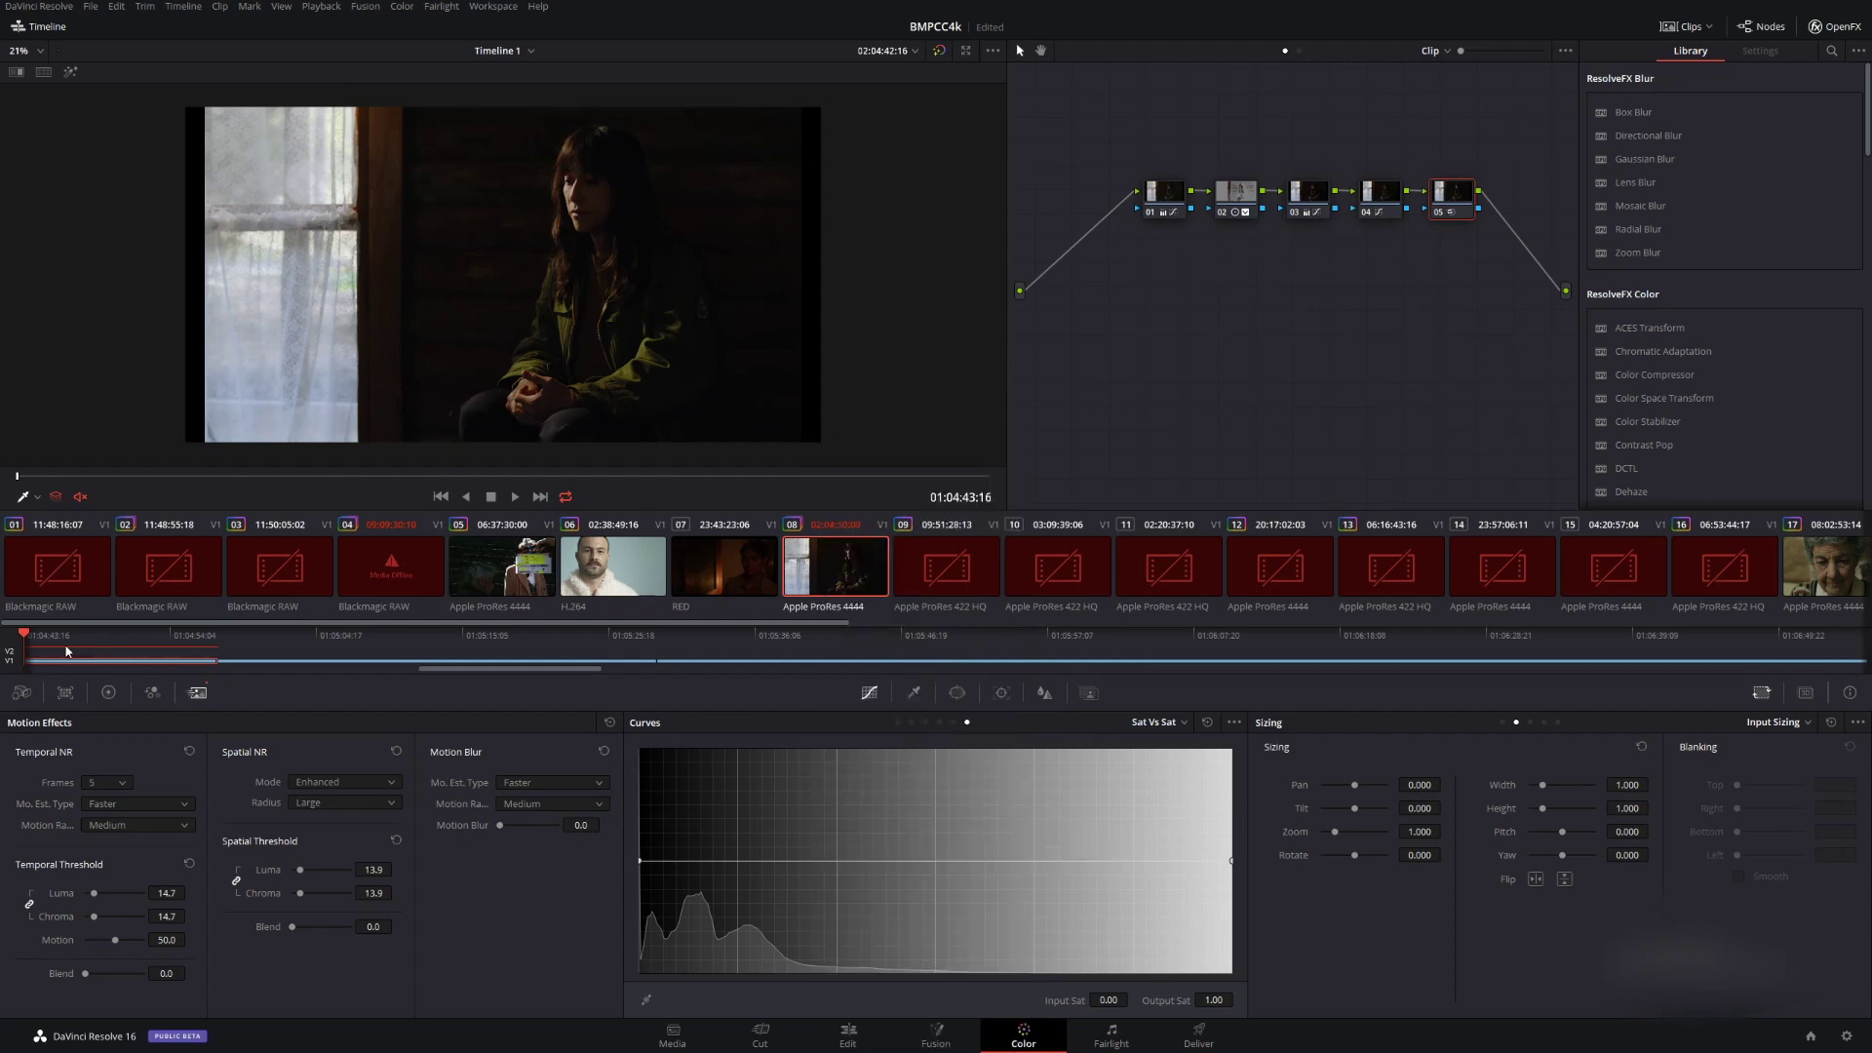
scroll(47, 651, up, 3)
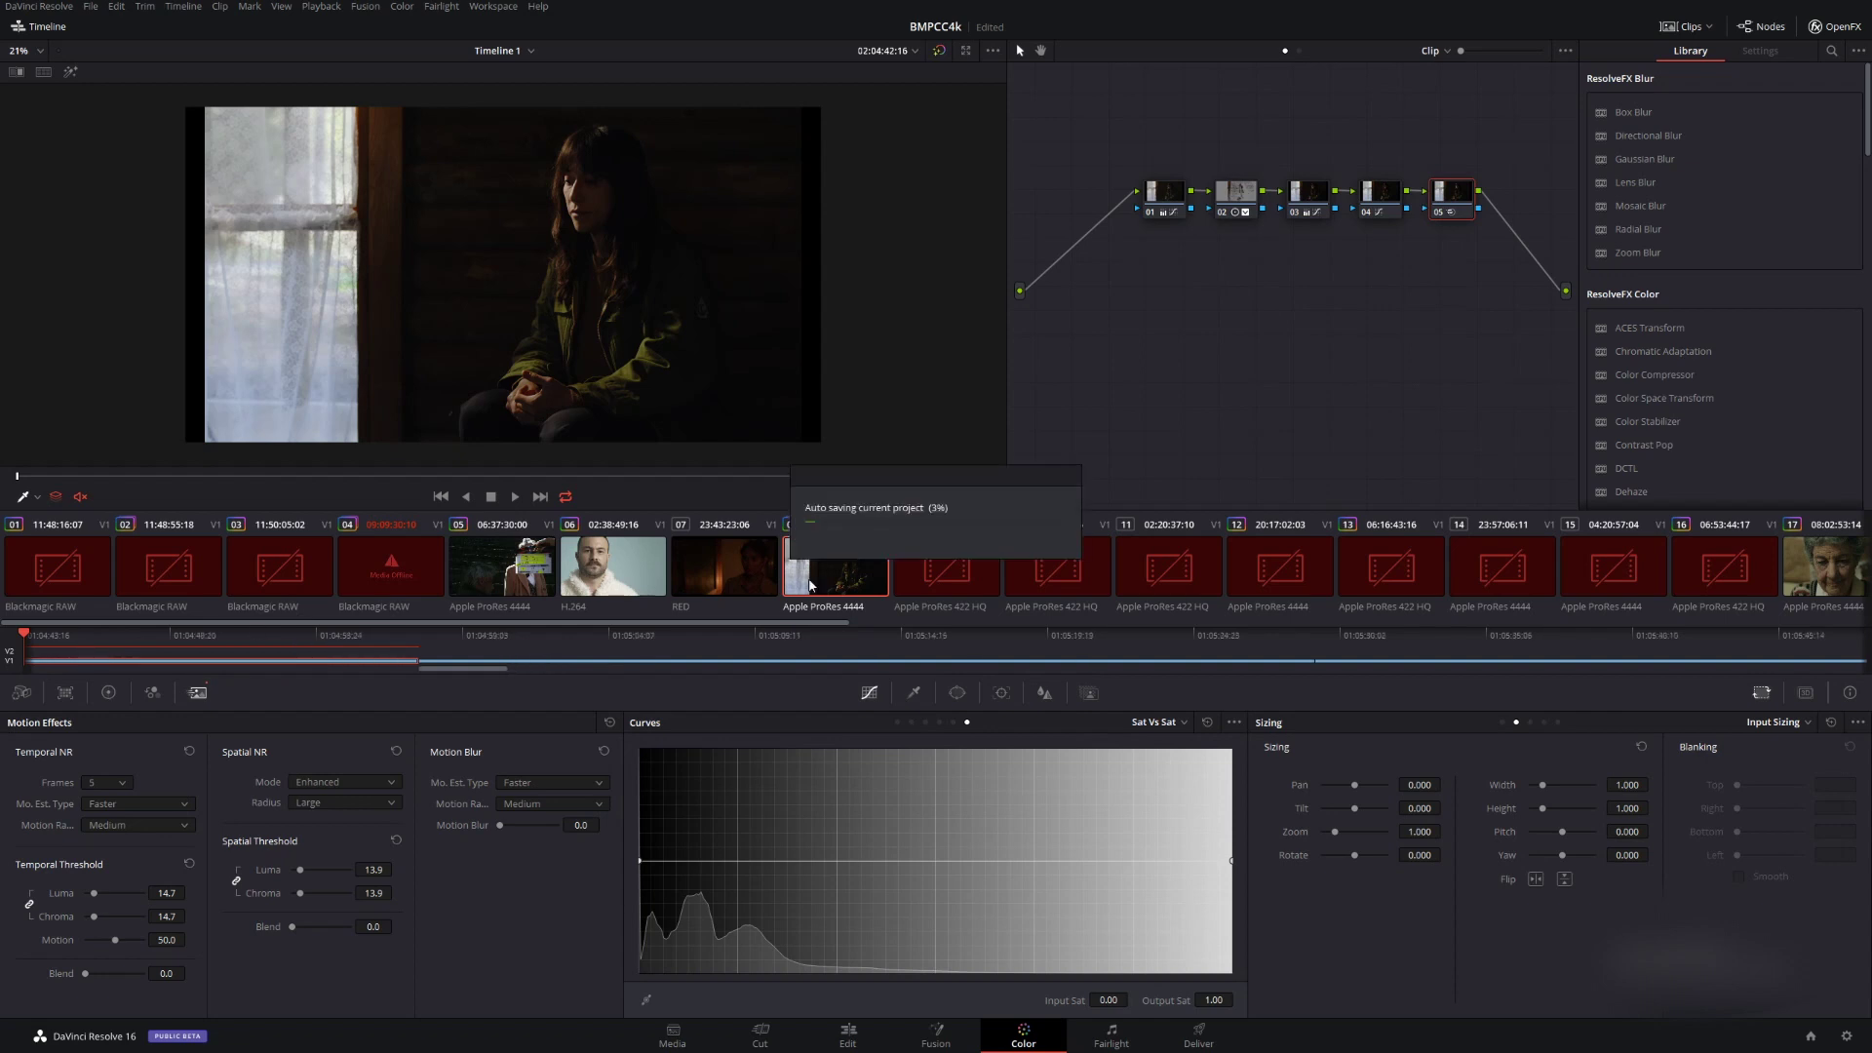
scroll(136, 655, up, 3)
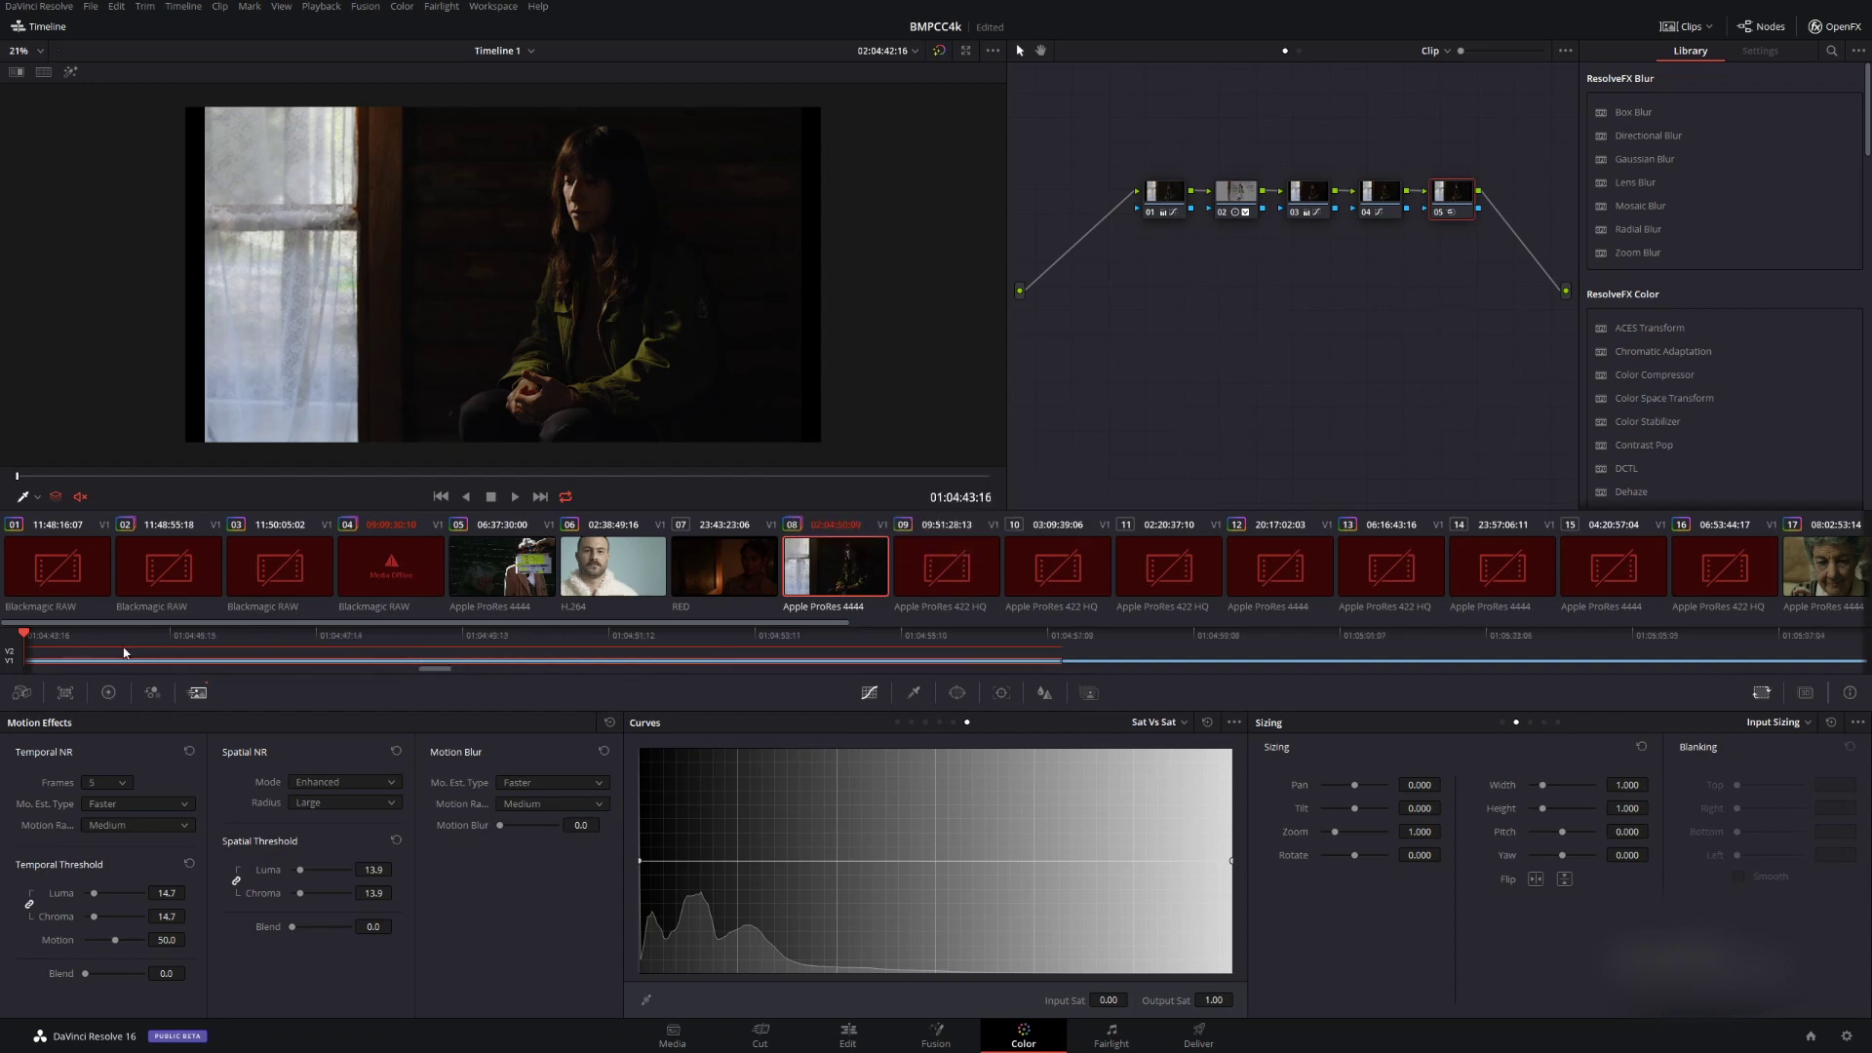
scroll(130, 656, up, 1)
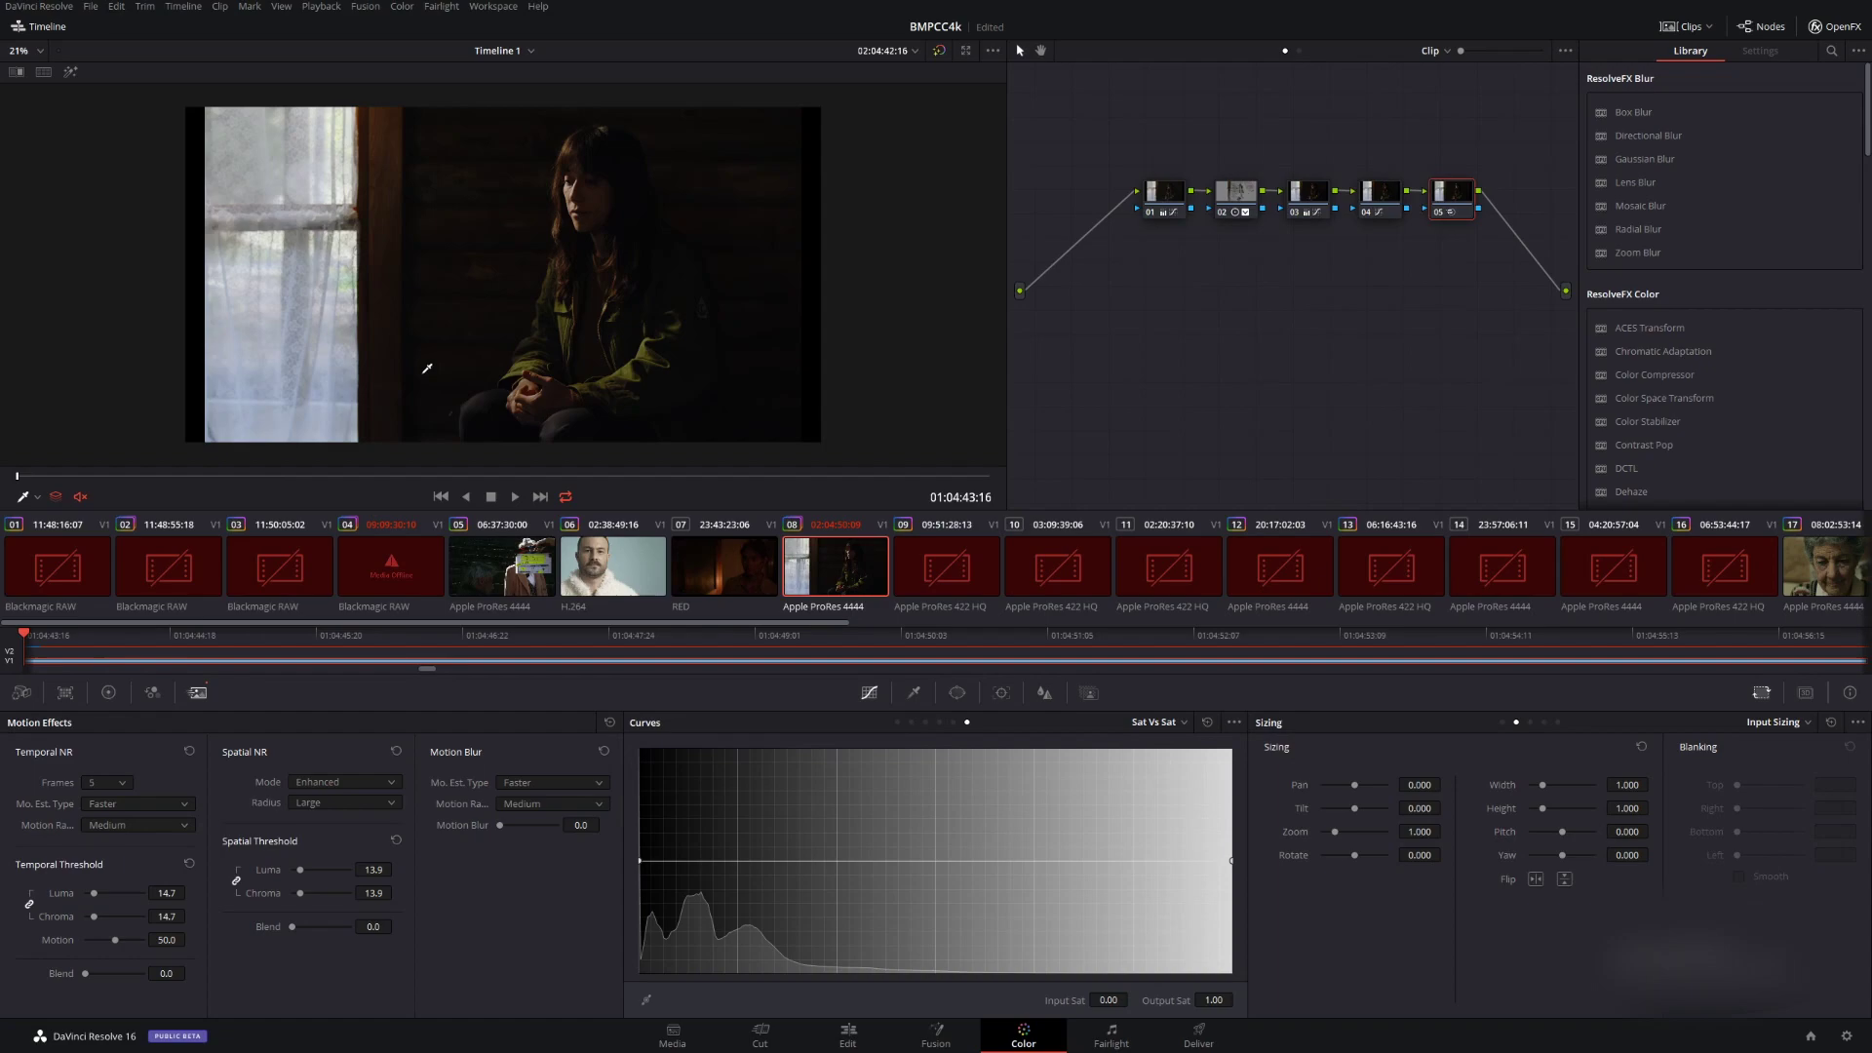
Open the DaVinci Cache folder in Explorer and view its size in Properties.
key(alt+Tab)
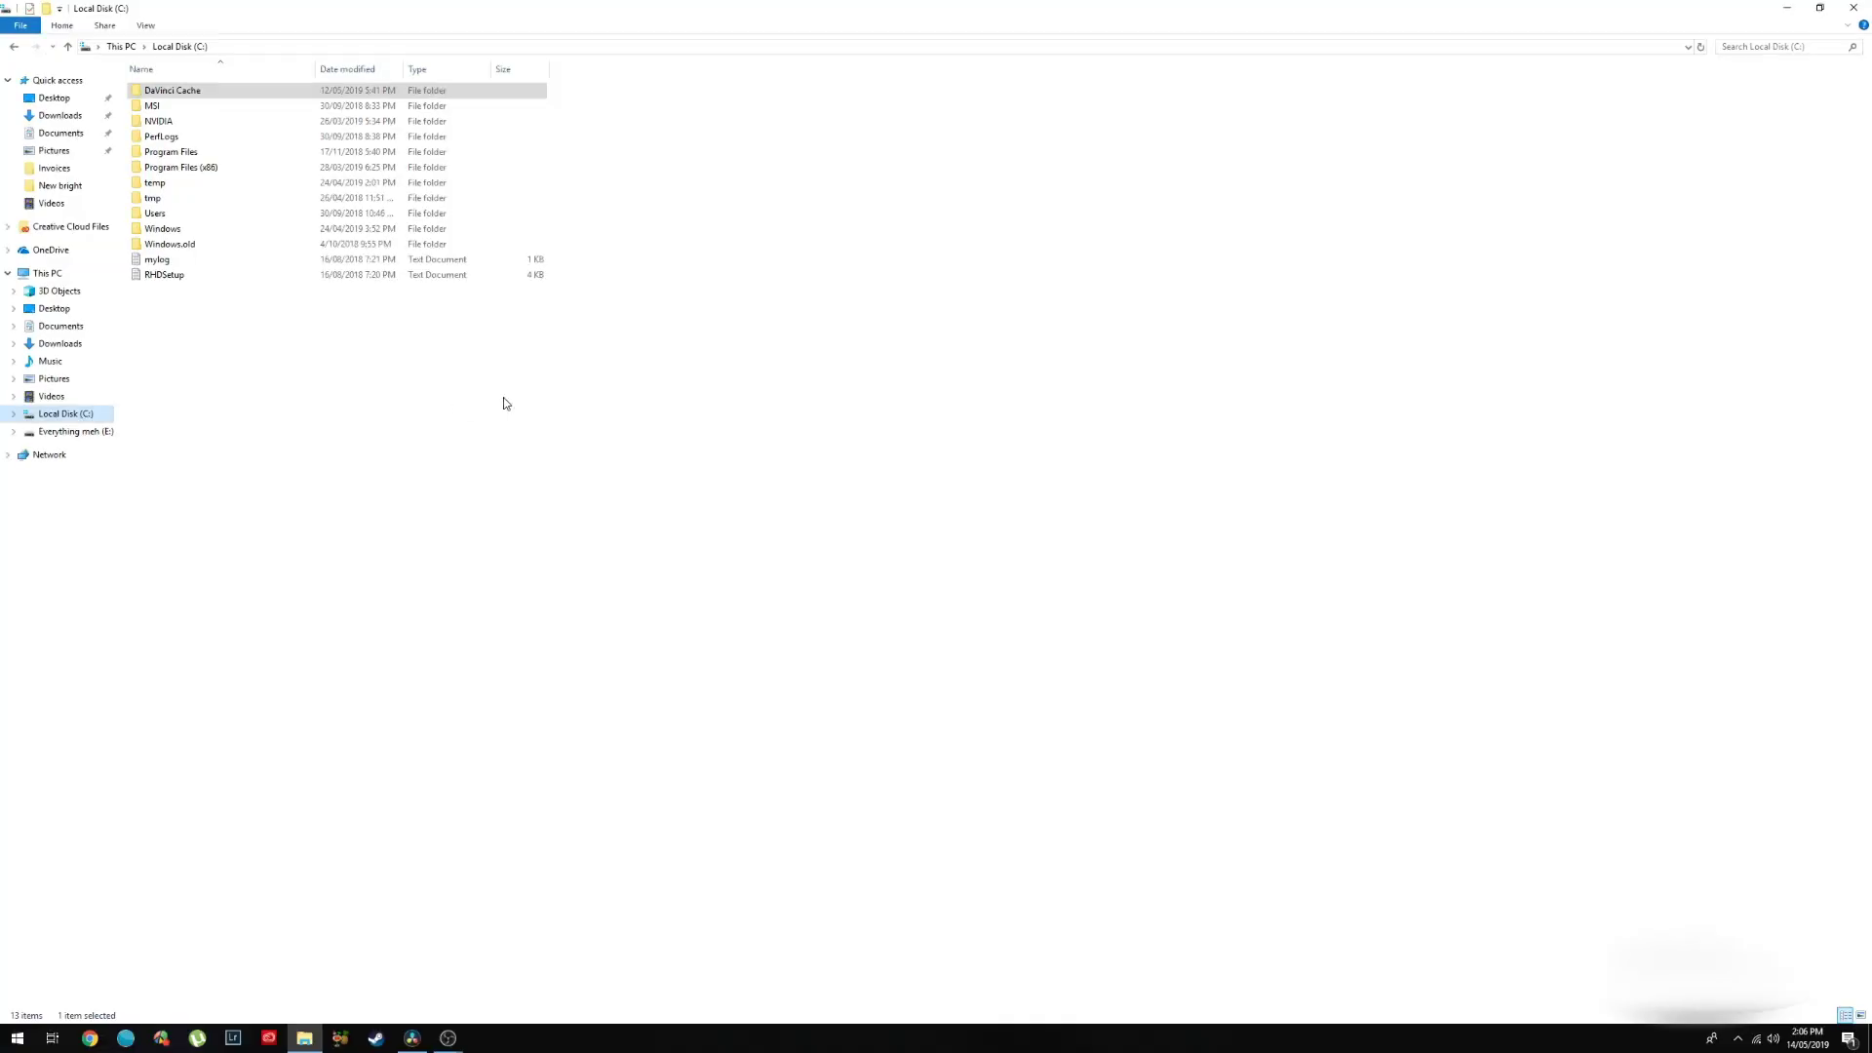
double_click(208, 90)
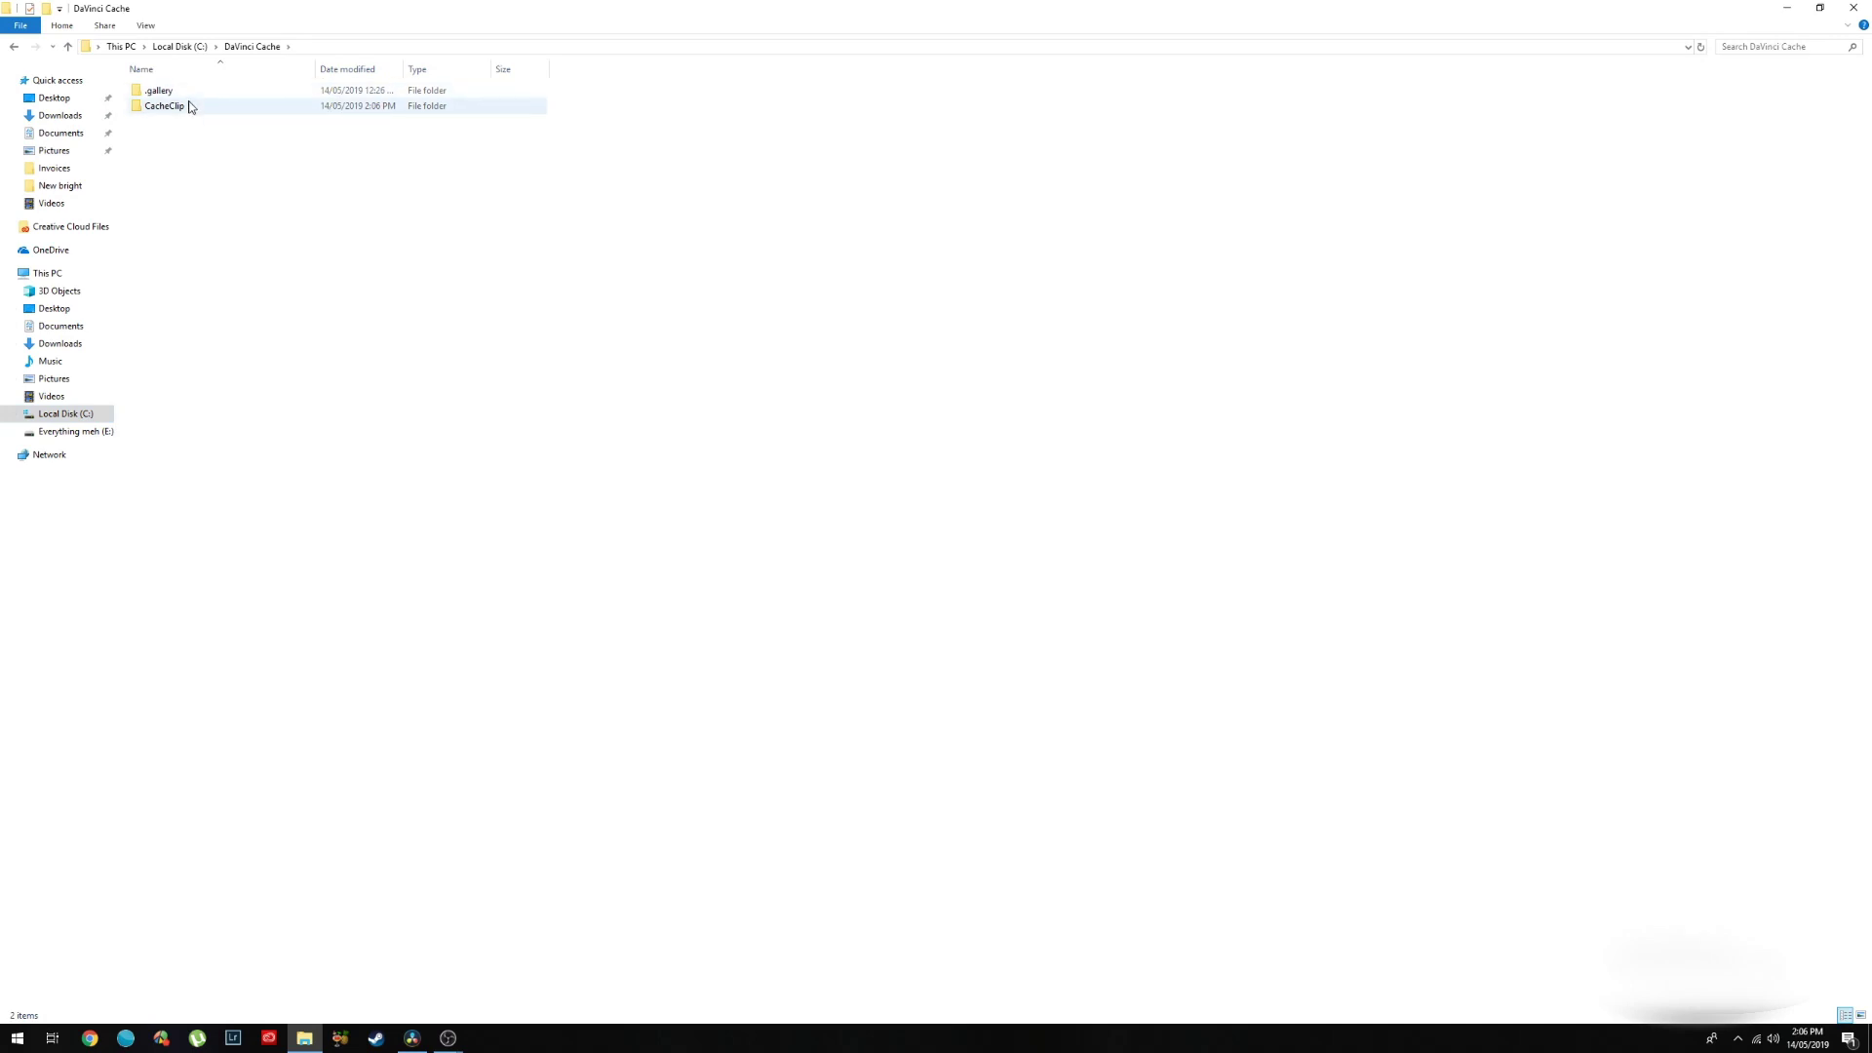
right_click(192, 103)
click(276, 308)
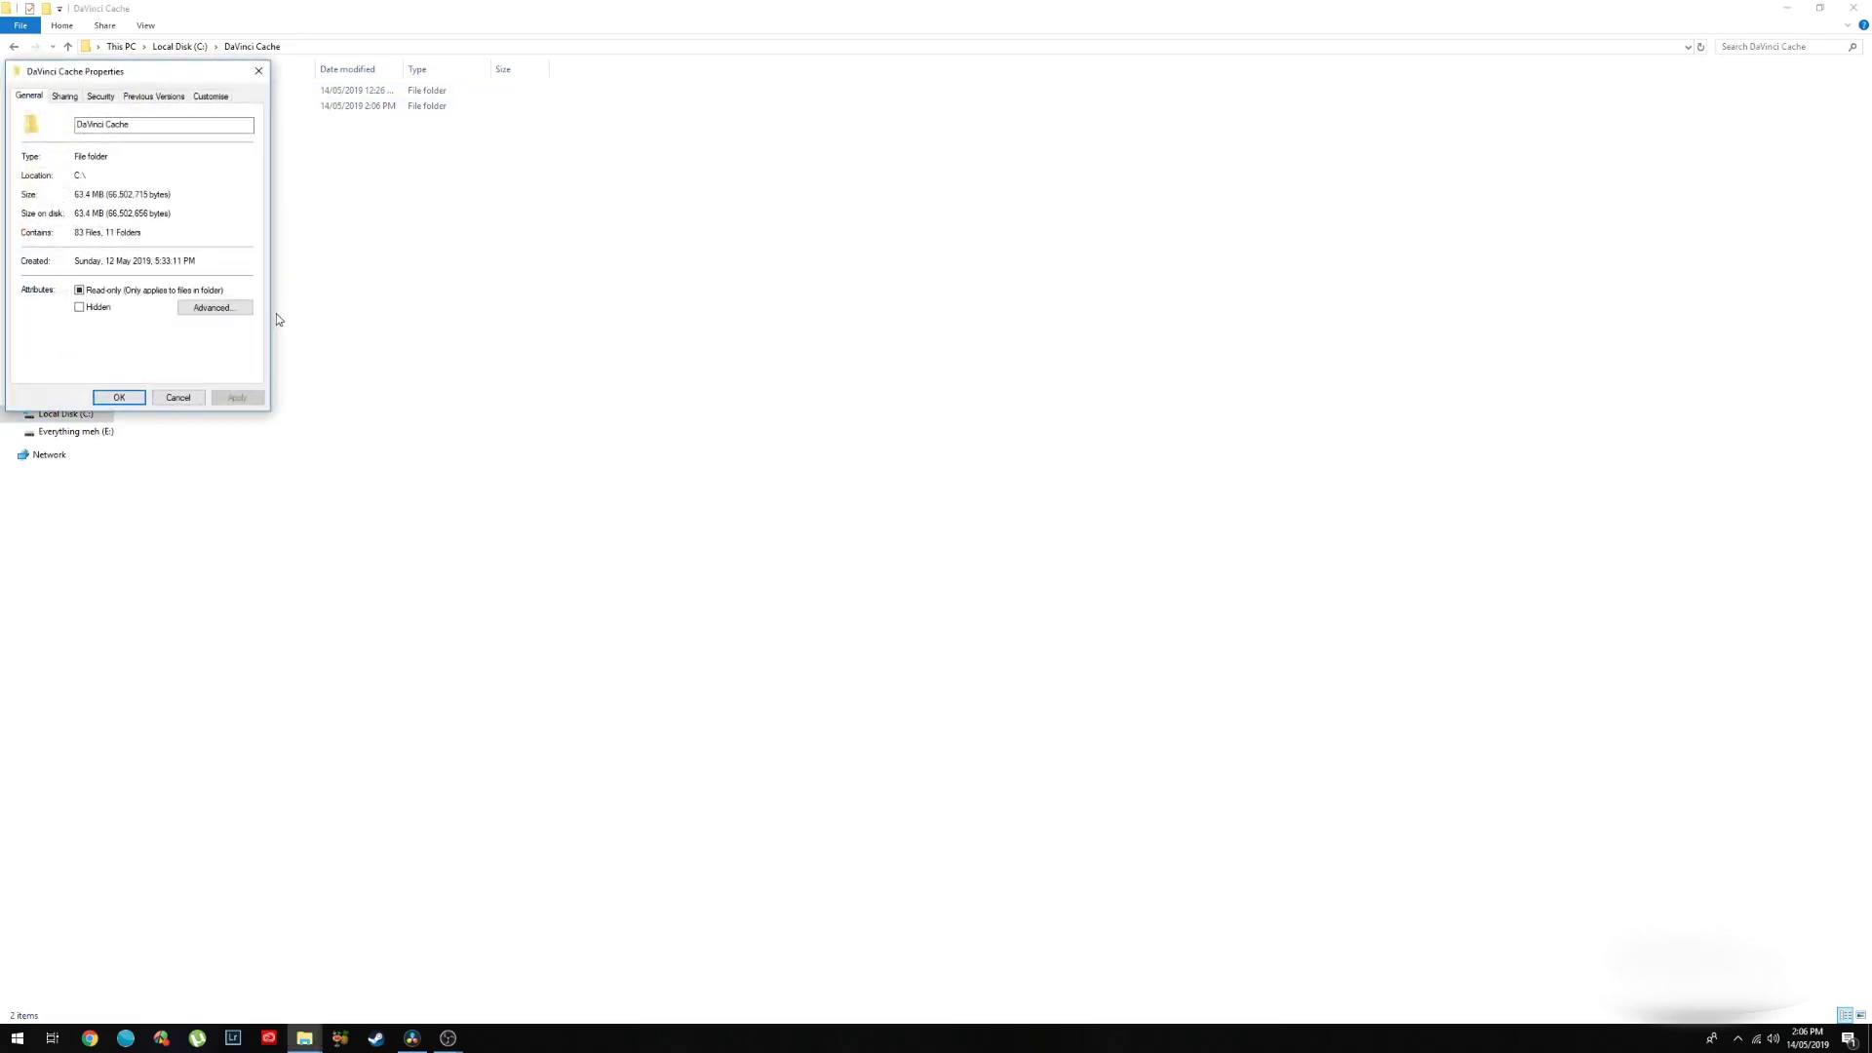
click(190, 400)
Check the CacheClip folder's Properties to confirm it has grown to 92.8 MB.
click(174, 107)
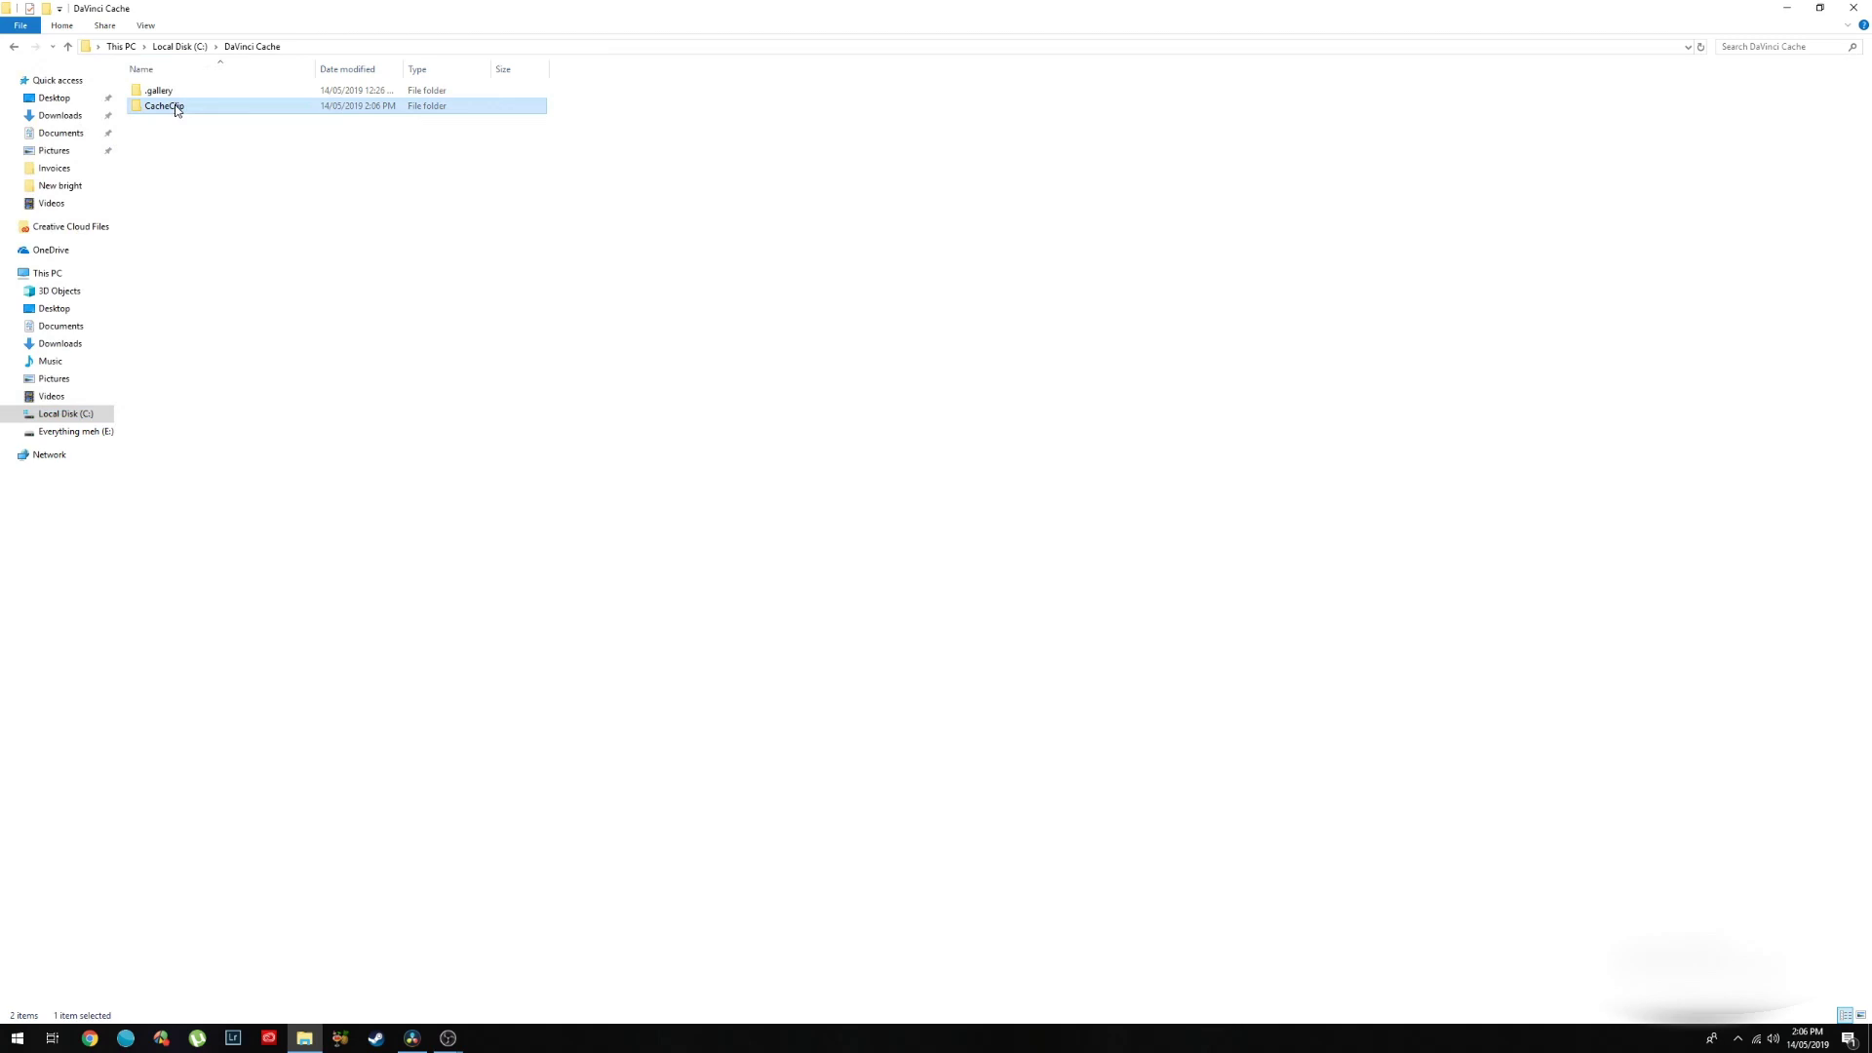
right_click(177, 110)
click(232, 443)
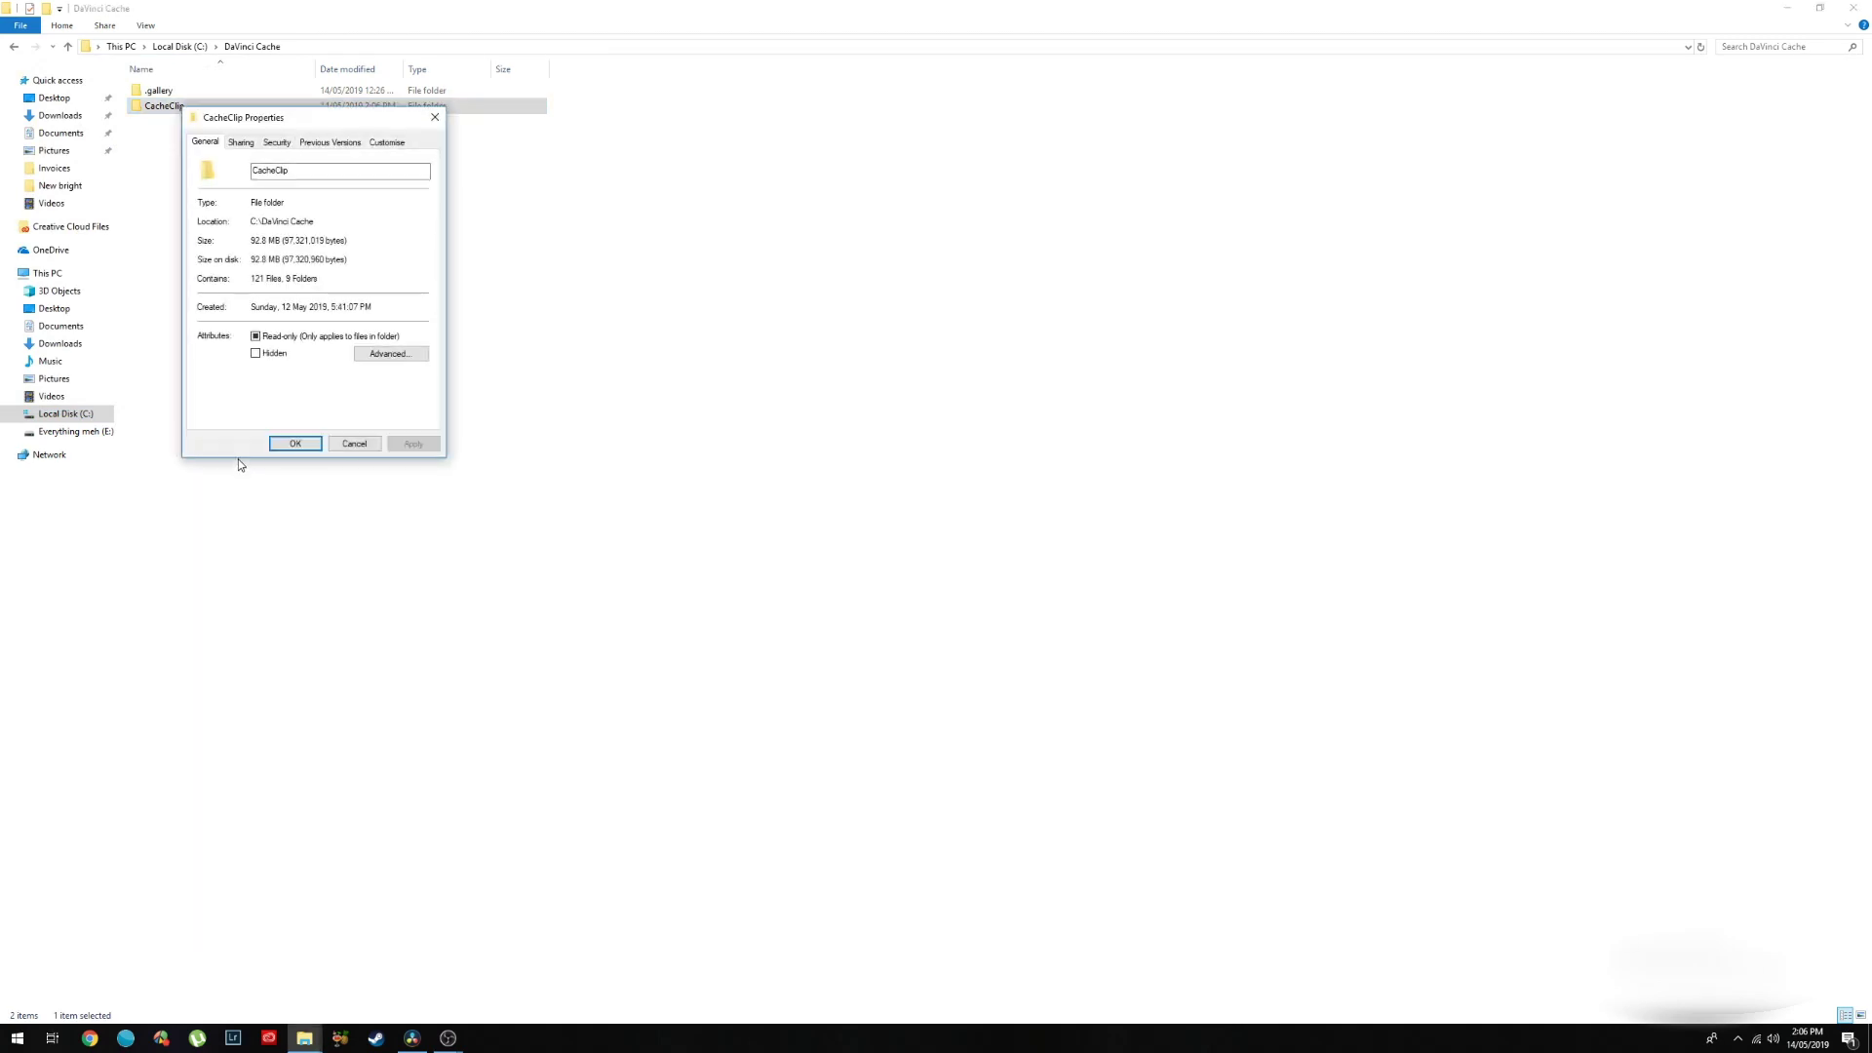
click(351, 445)
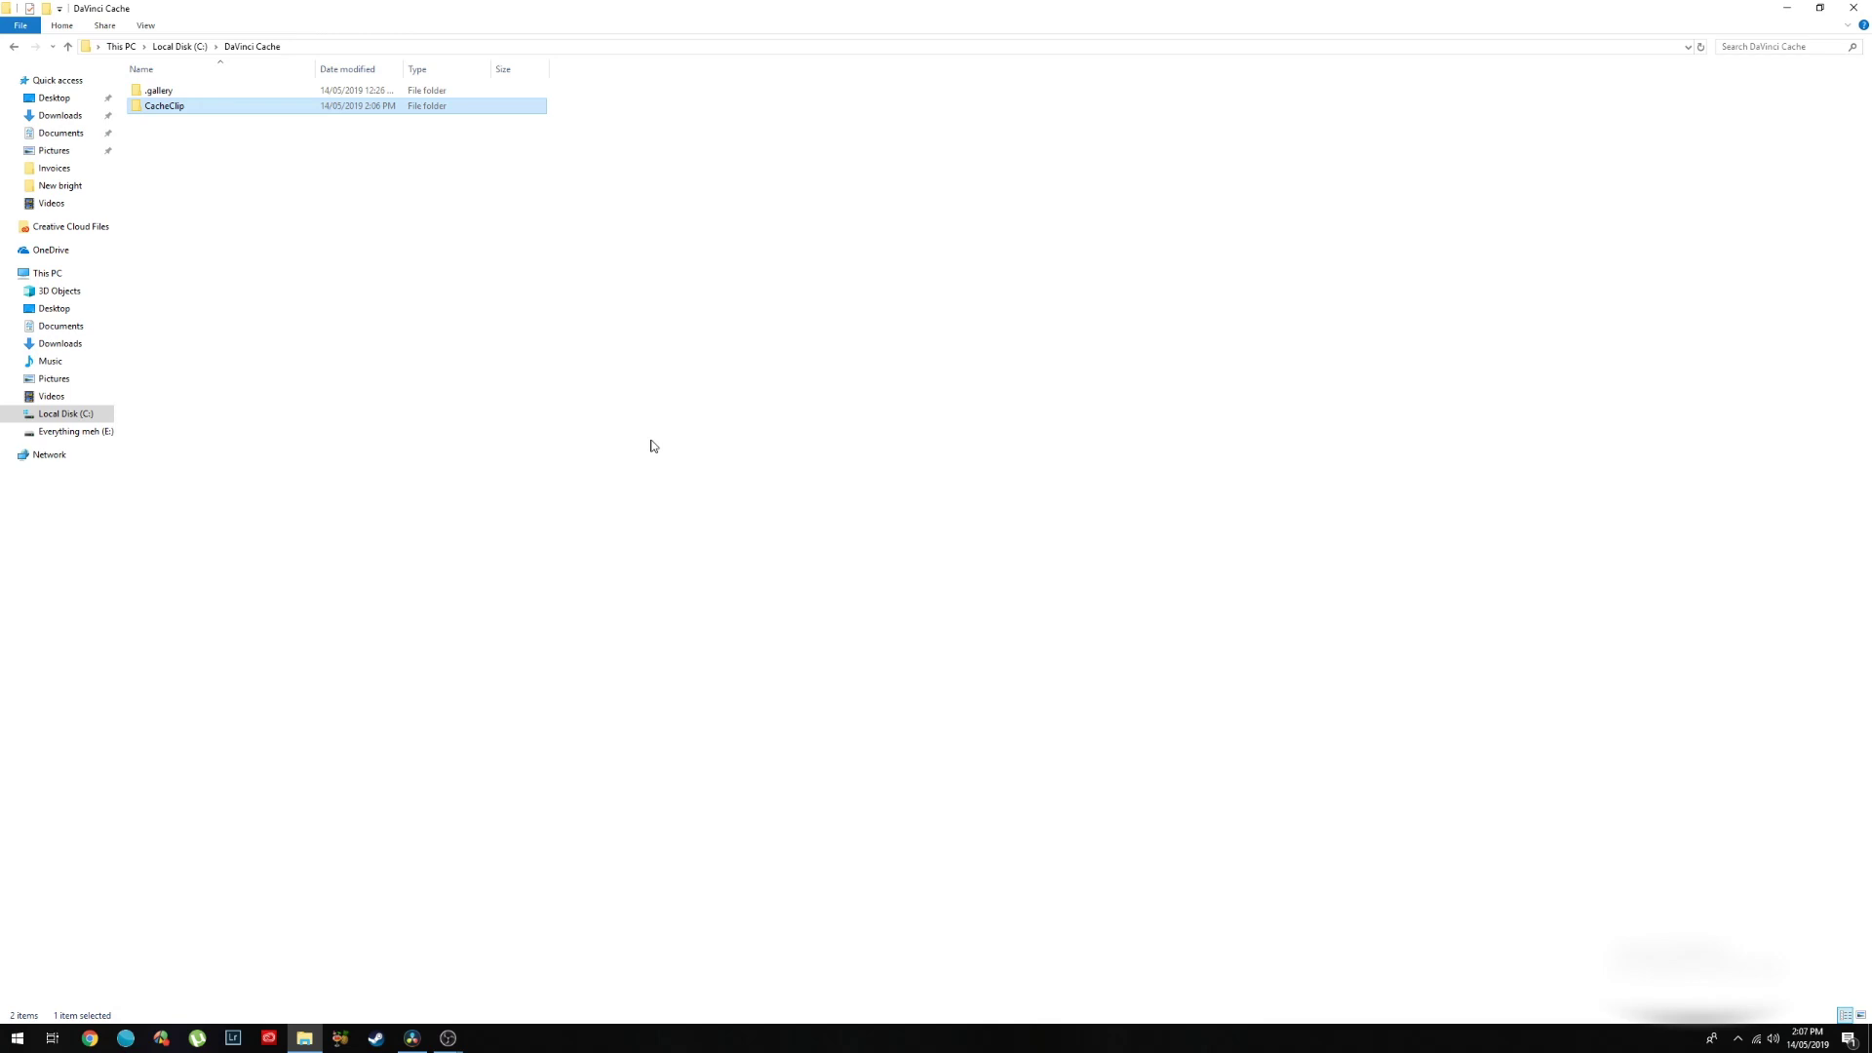
Recheck CacheClip's Properties, now 247 MB across 321 files and 9 folders.
right_click(188, 110)
click(295, 451)
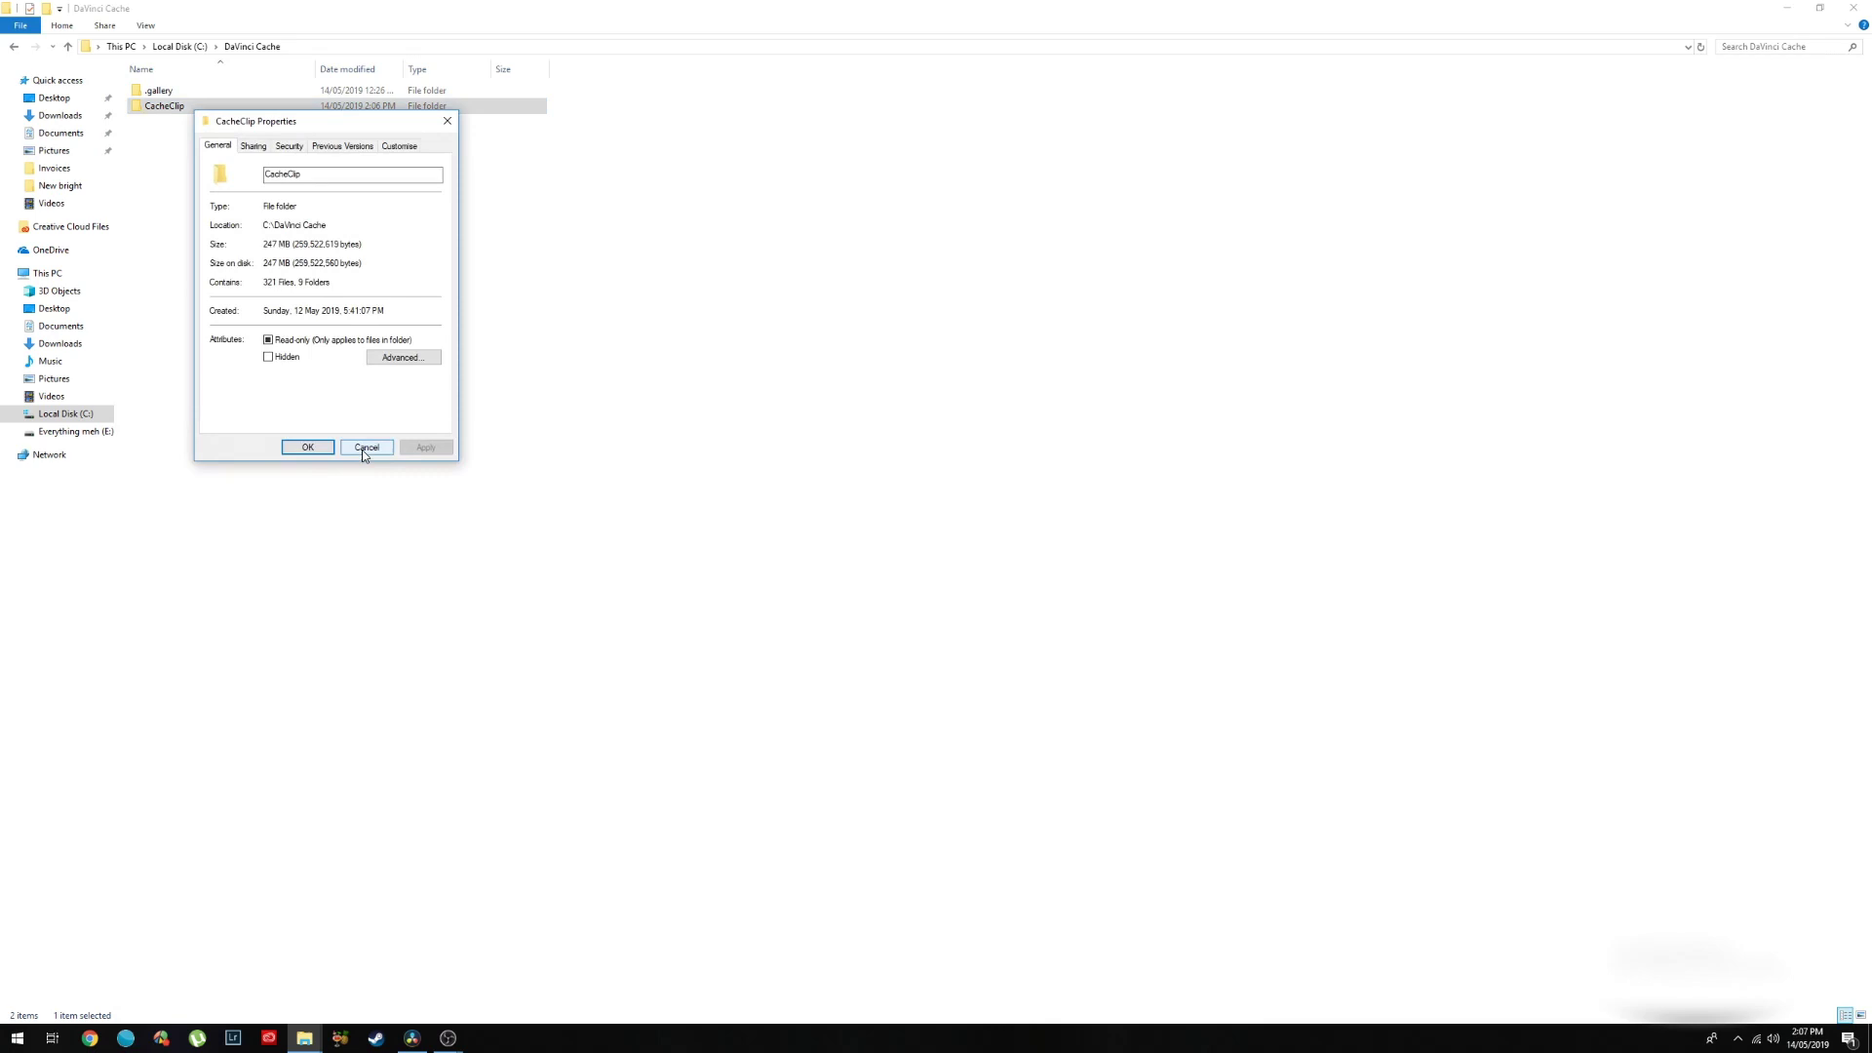
click(365, 448)
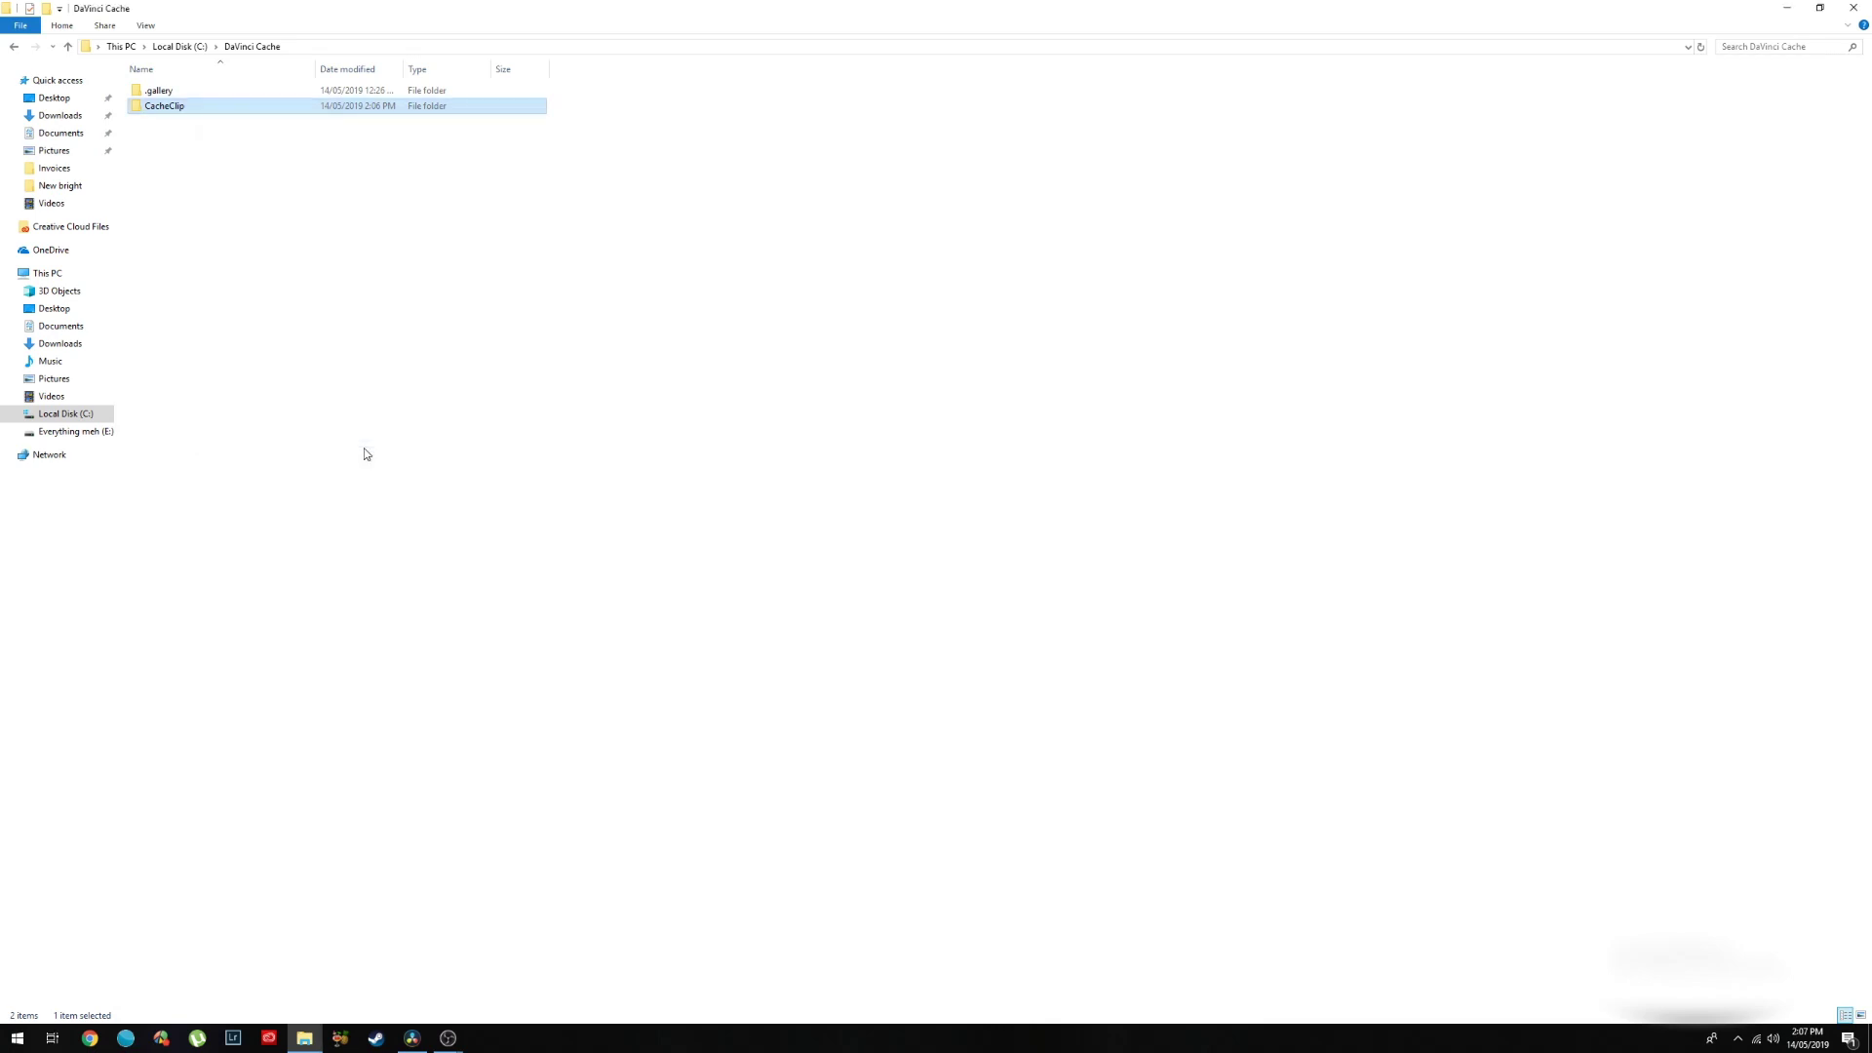